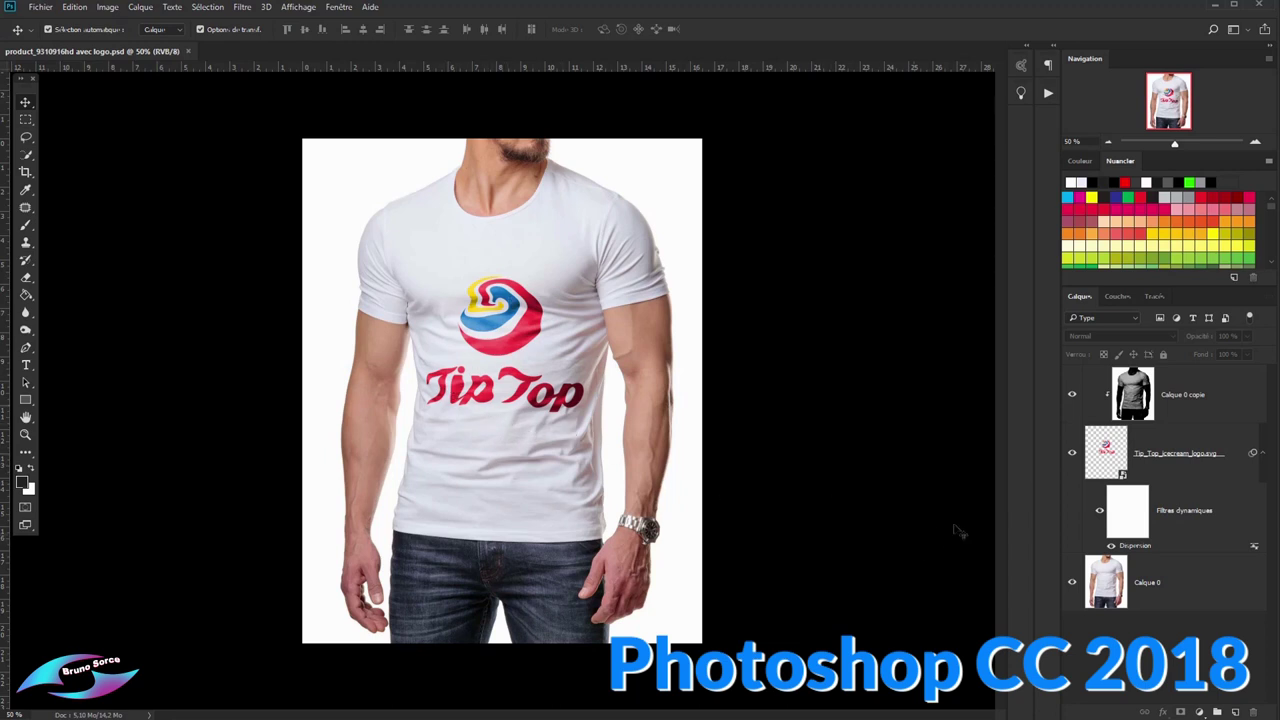
Hide and then re-show the TipTop logo layer to compare it with the bare shirt
left_click(1071, 455)
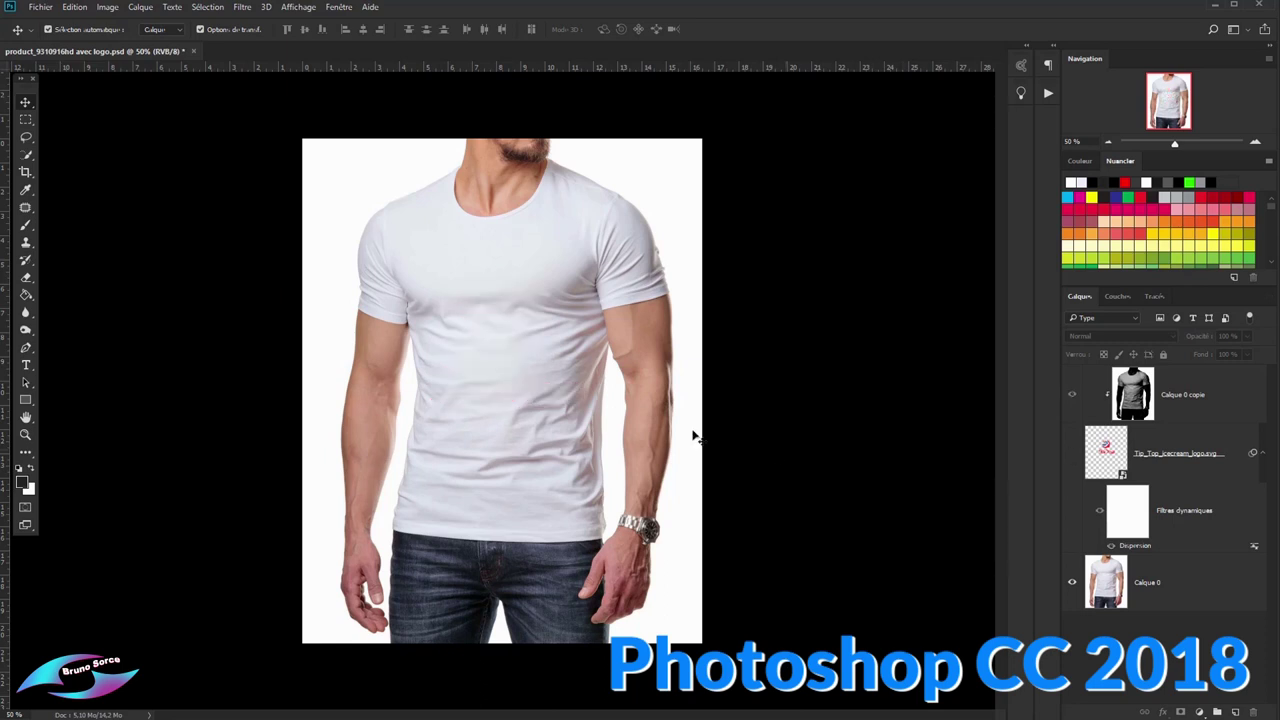
left_click(1076, 455)
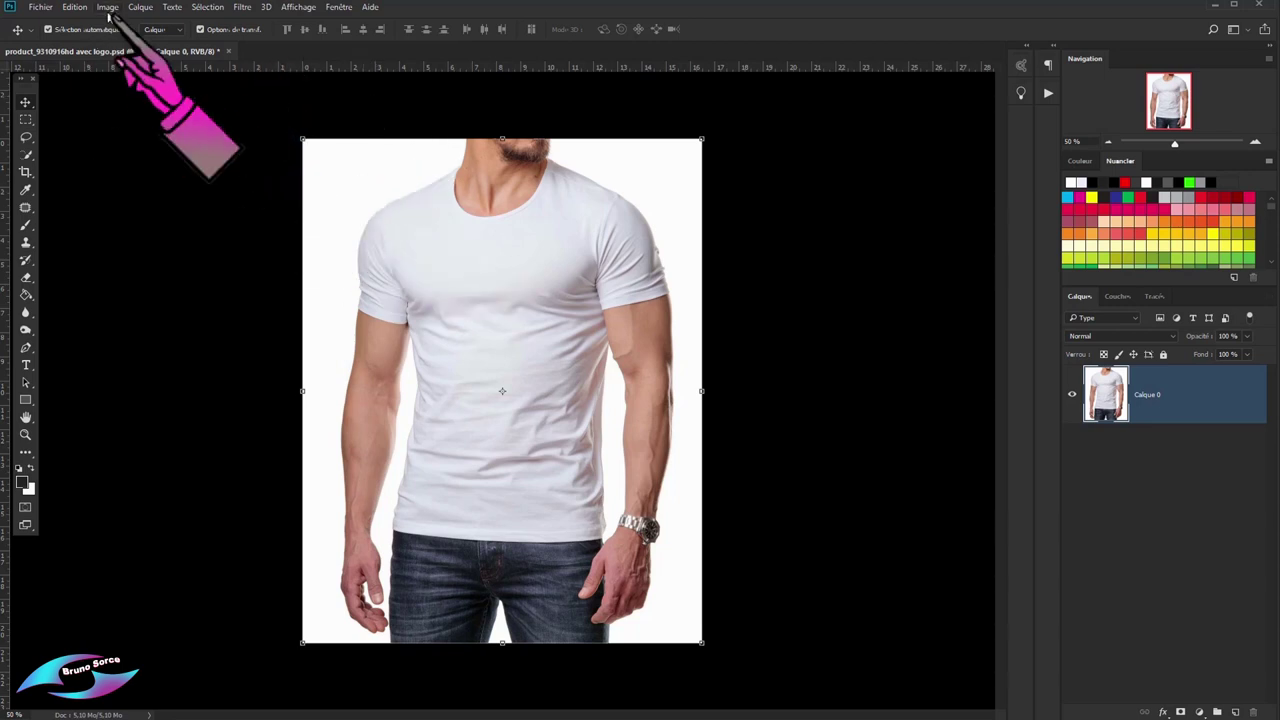
Duplicate the image as a new document with the default name 'product_9310916hd avec logo copie'
left_click(107, 7)
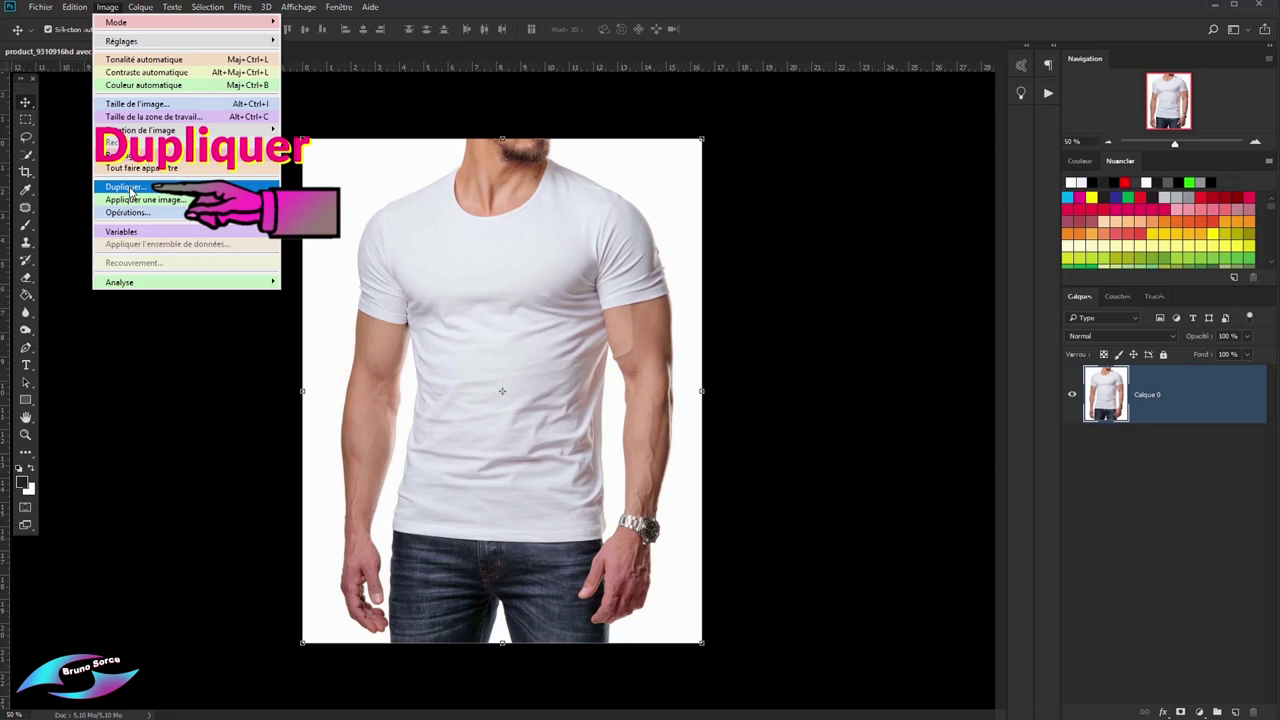
left_click(126, 187)
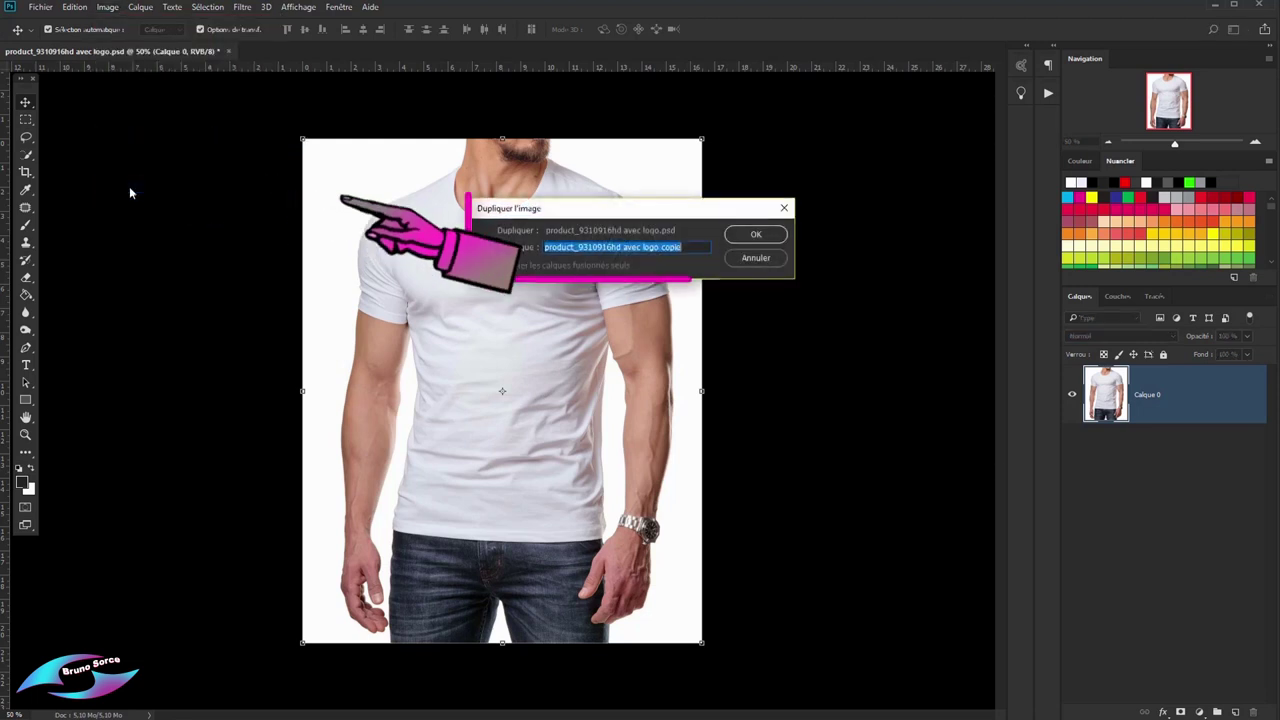
left_click(754, 236)
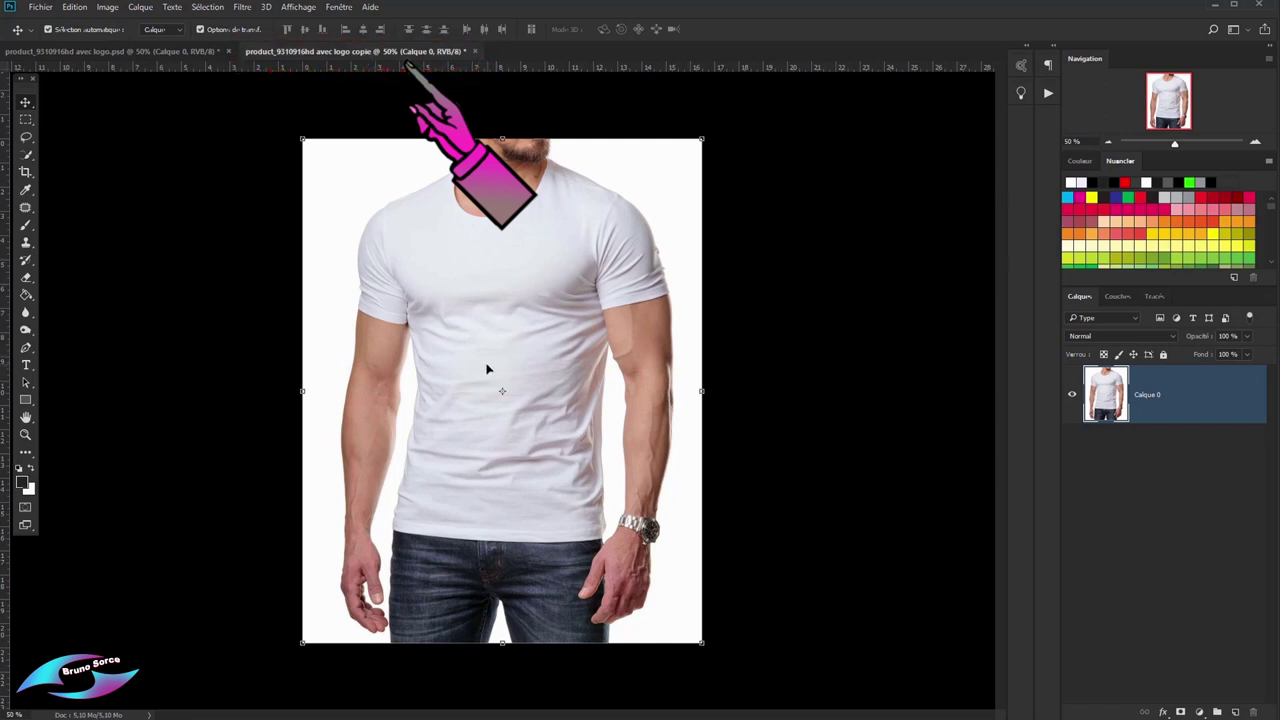
Apply a Seuil (Threshold) adjustment at level 222 to the duplicate photo
left_click(110, 8)
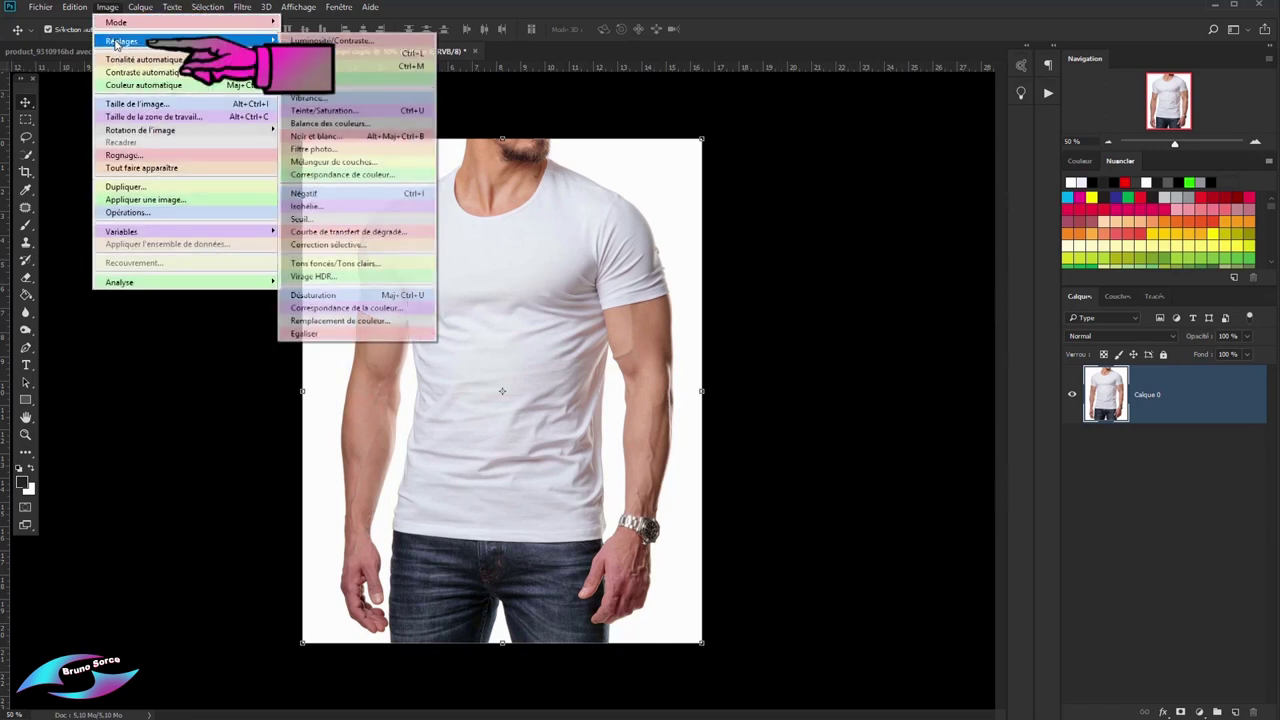
mouse_move(121, 41)
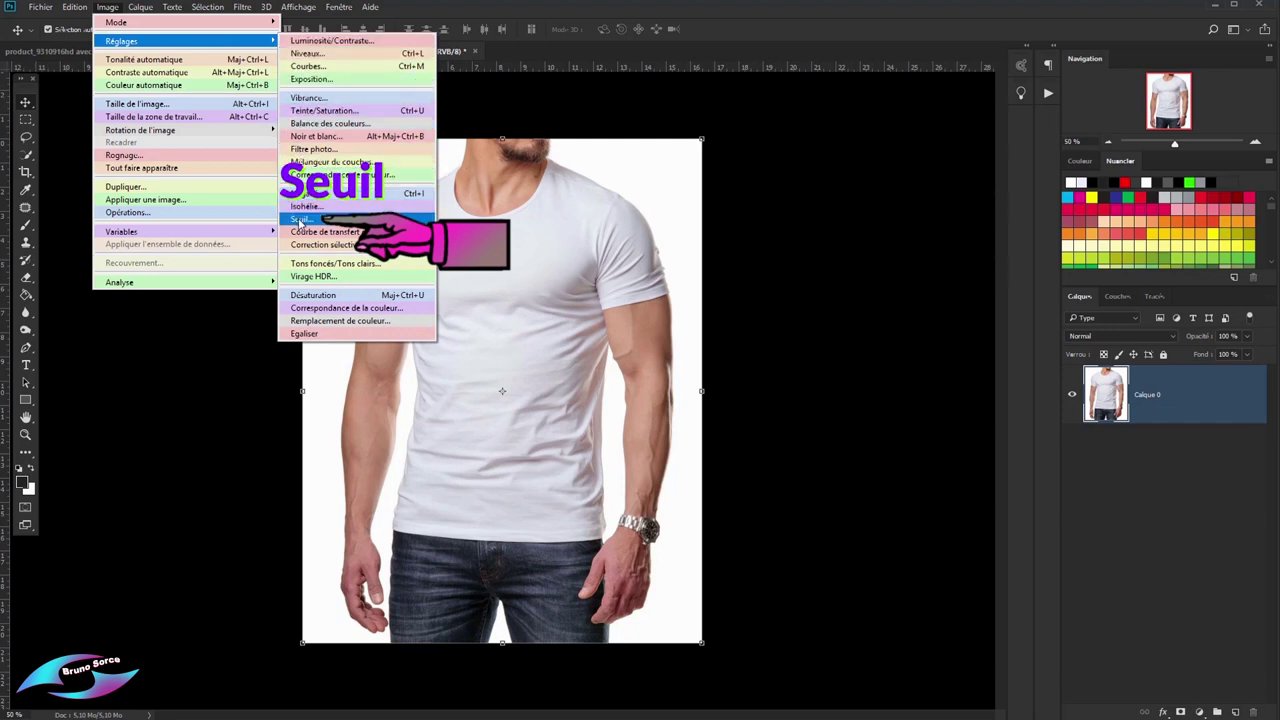
left_click(300, 220)
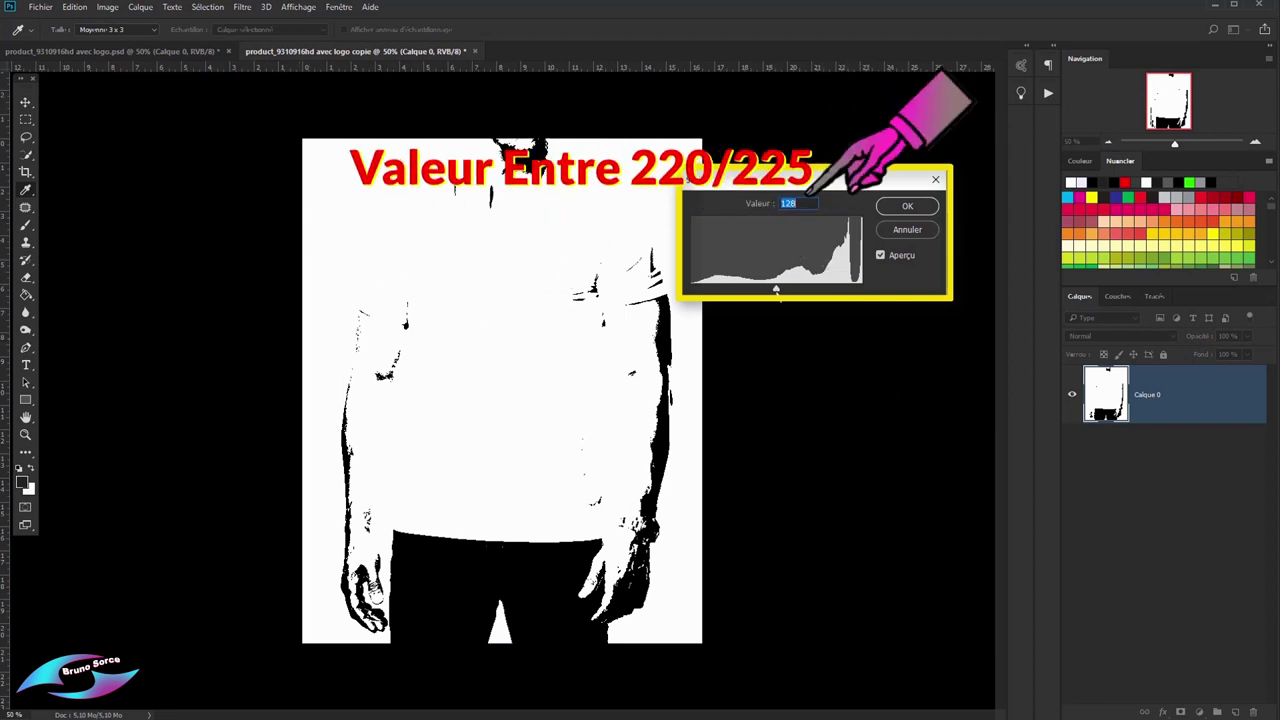
left_click_drag(776, 289, 826, 289)
type("22")
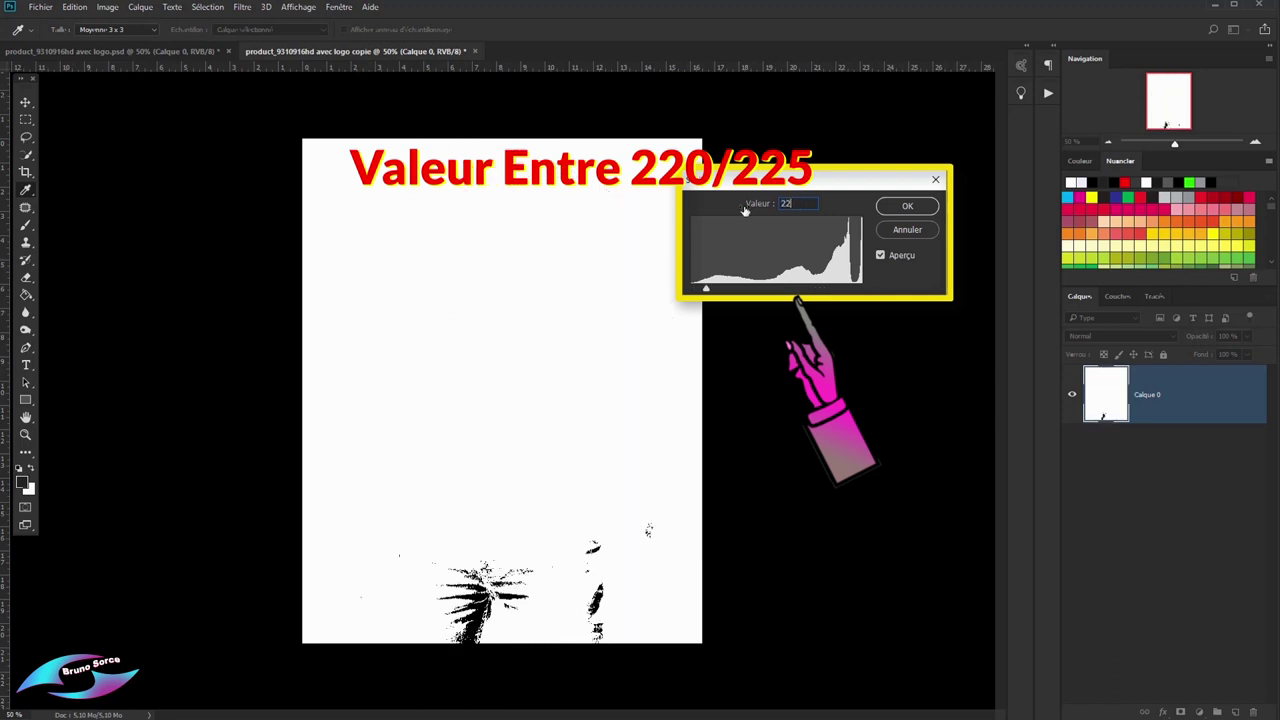
type("2")
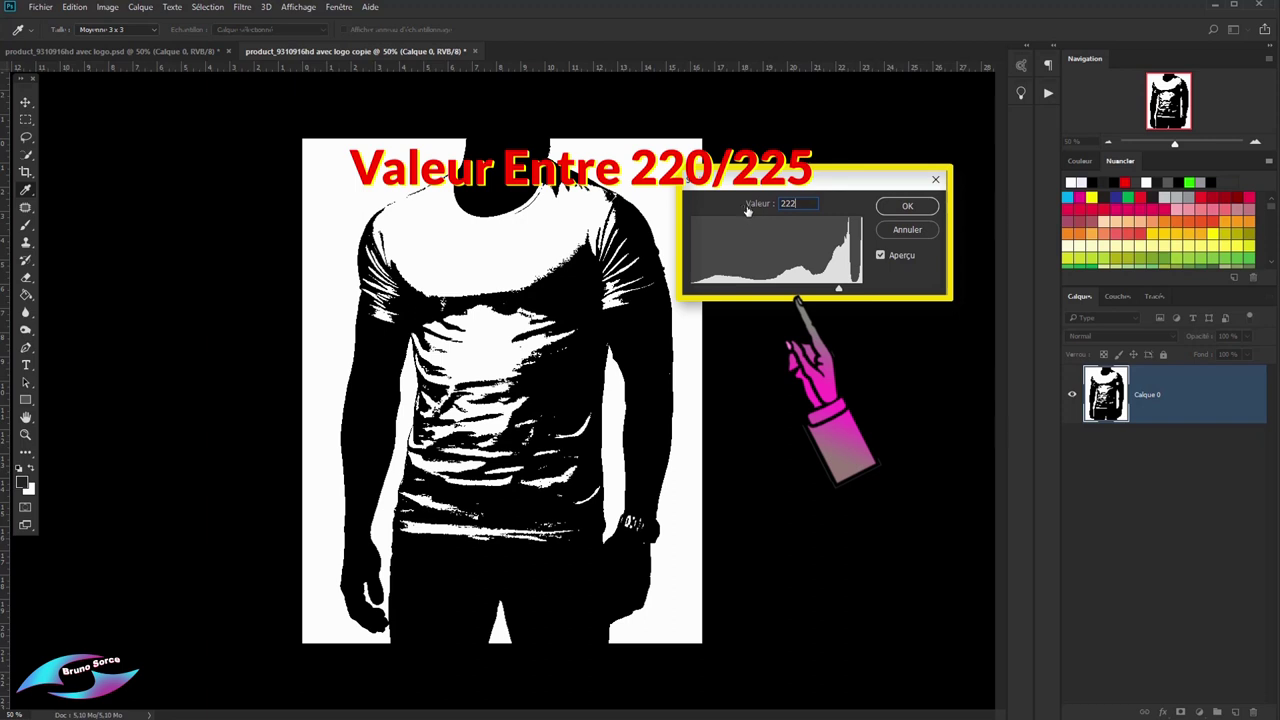
left_click(907, 207)
key("v")
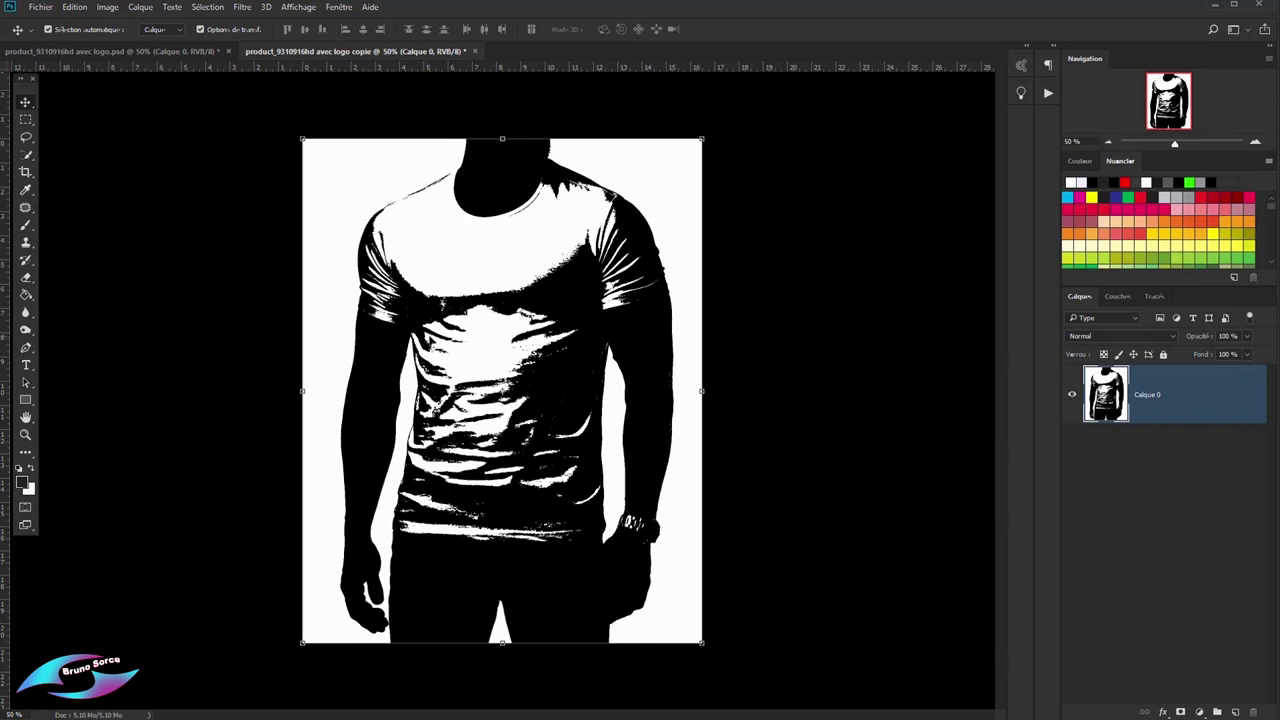
Apply Flou gaussien with a 12,5-pixel radius to the black-and-white copy
left_click(243, 8)
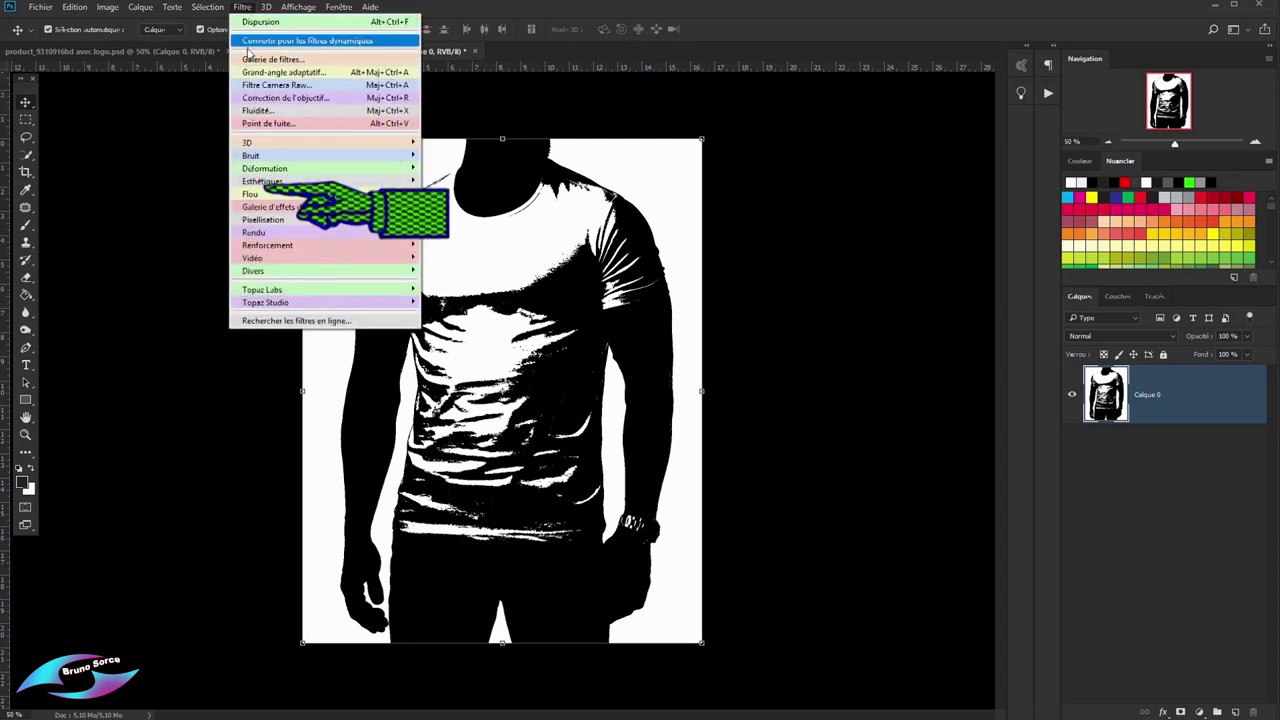
mouse_move(252, 194)
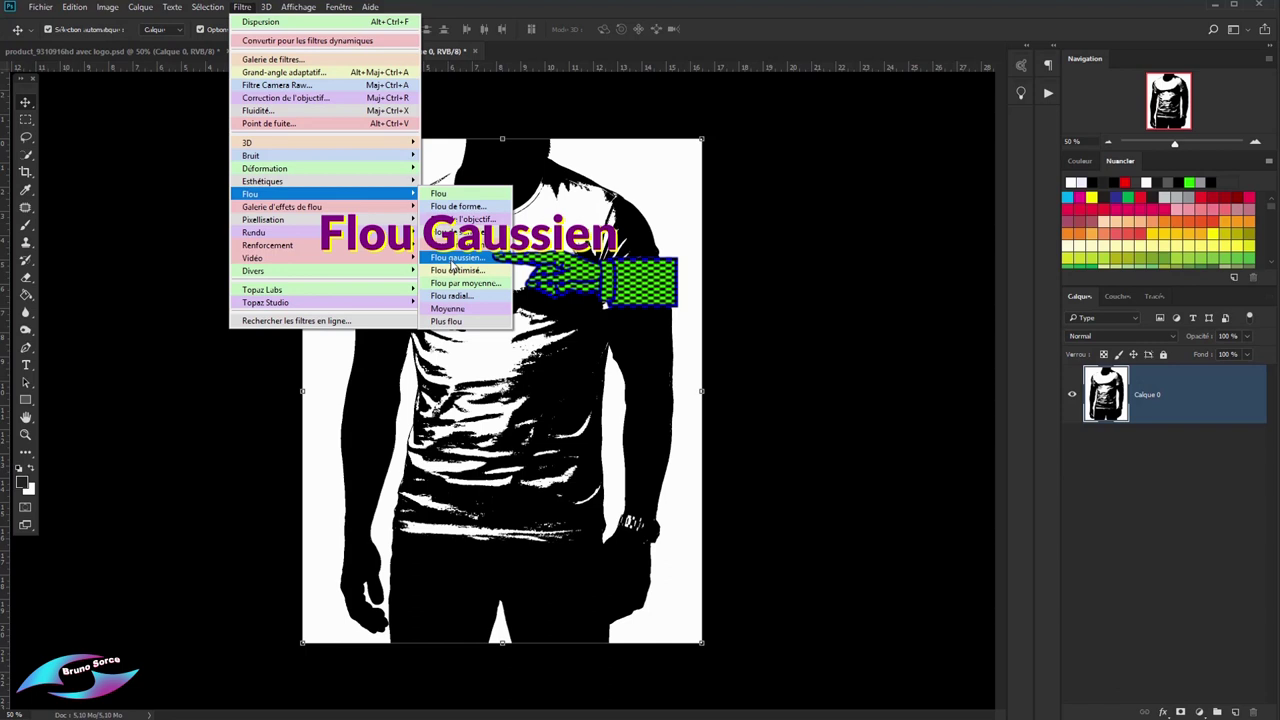
left_click(452, 266)
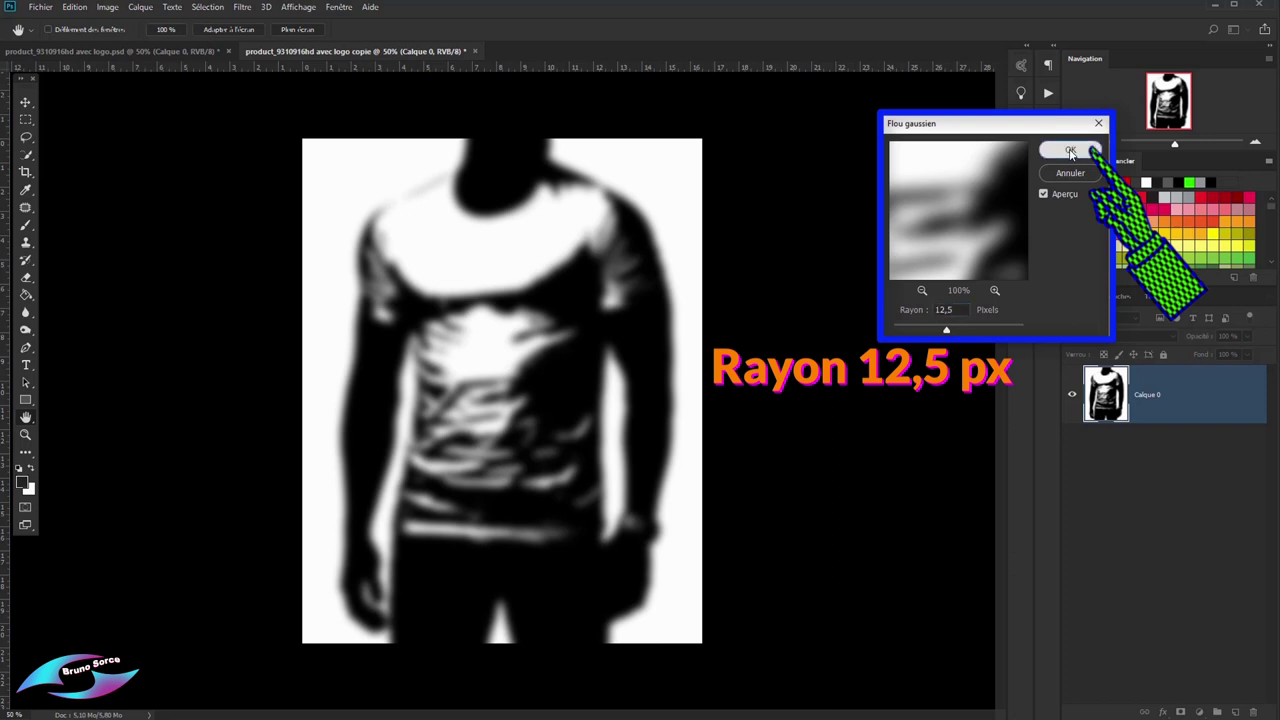
left_click(1069, 150)
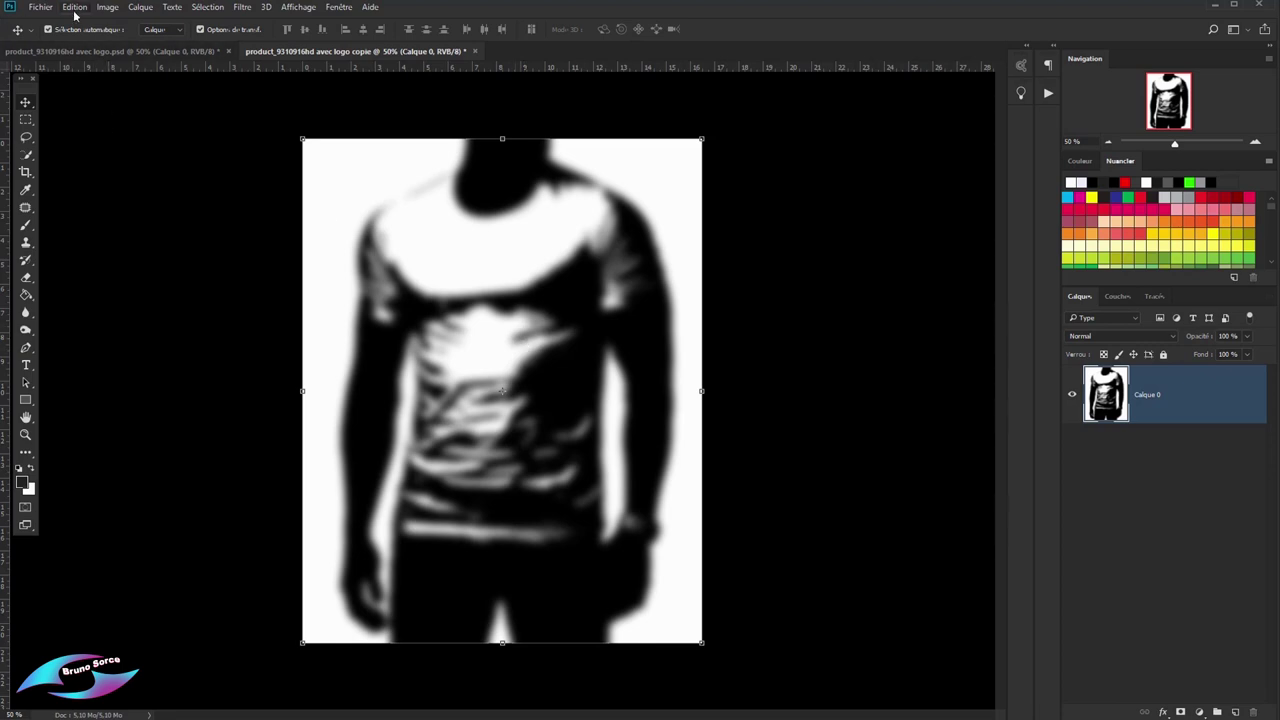
Save the blurred copy as the PSD 'product_9310916hd tuto' and close its tab
left_click(39, 10)
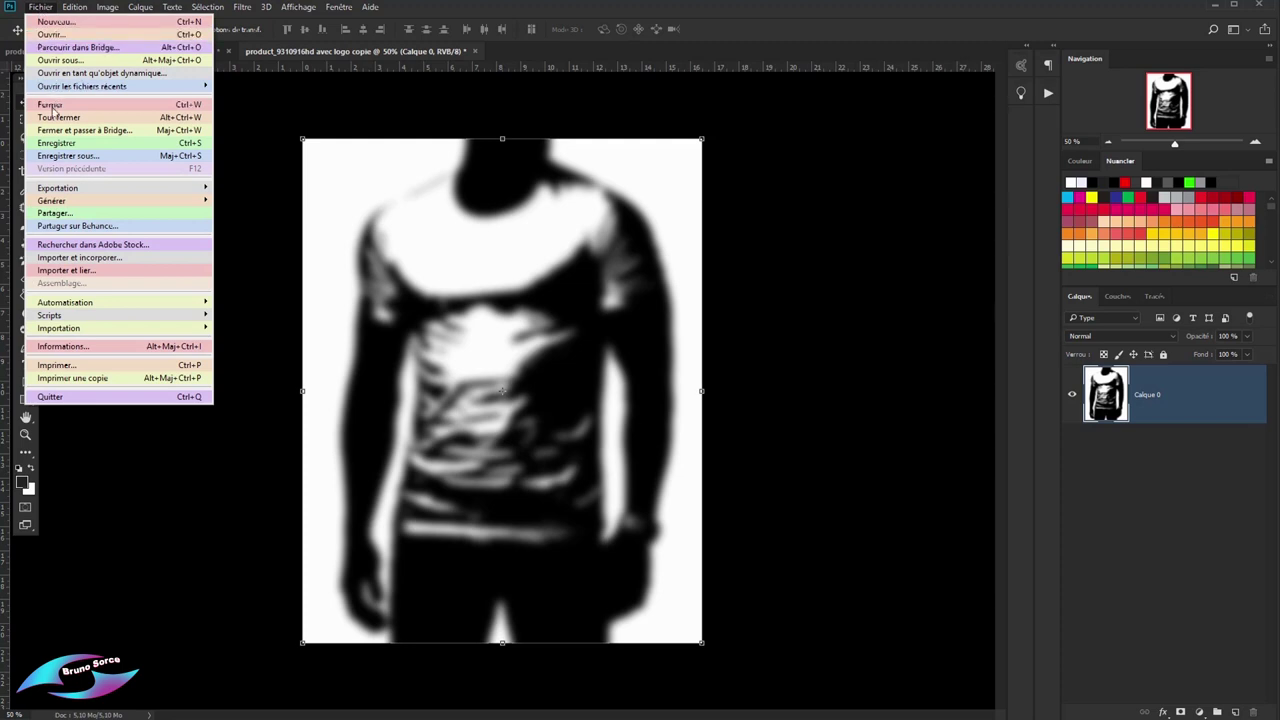
left_click(57, 157)
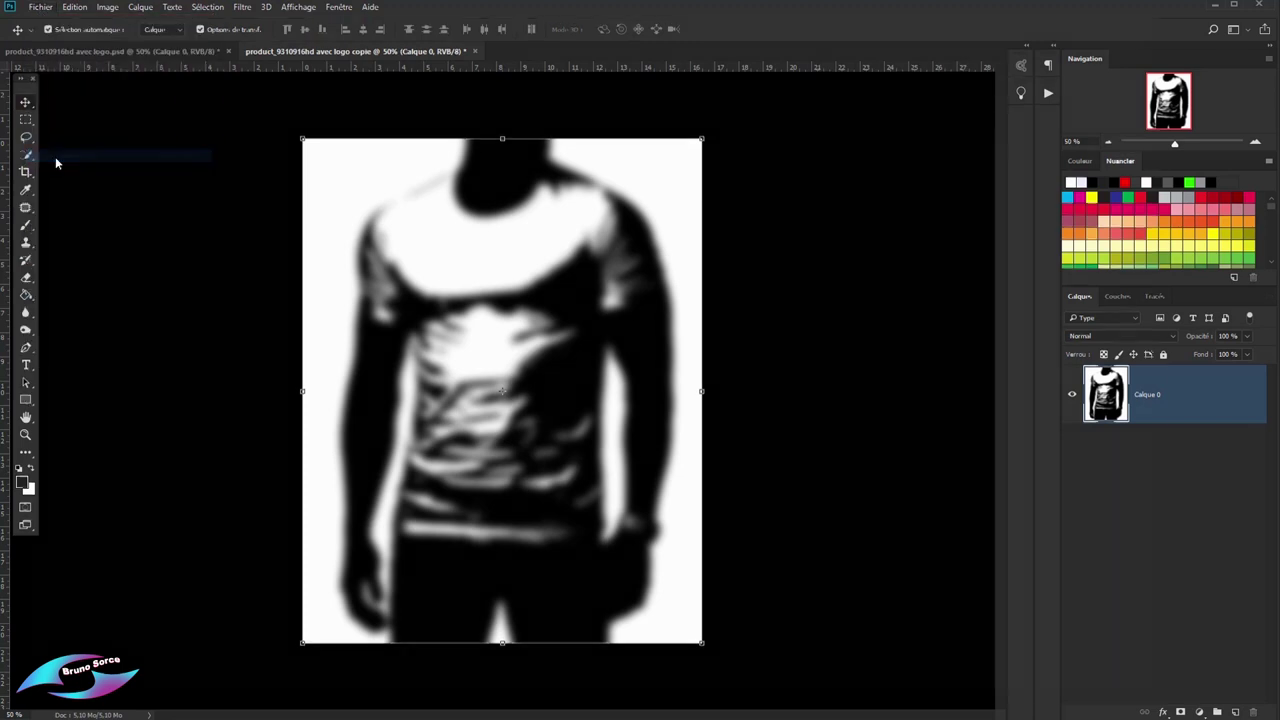
type("product_9310916hd tuto")
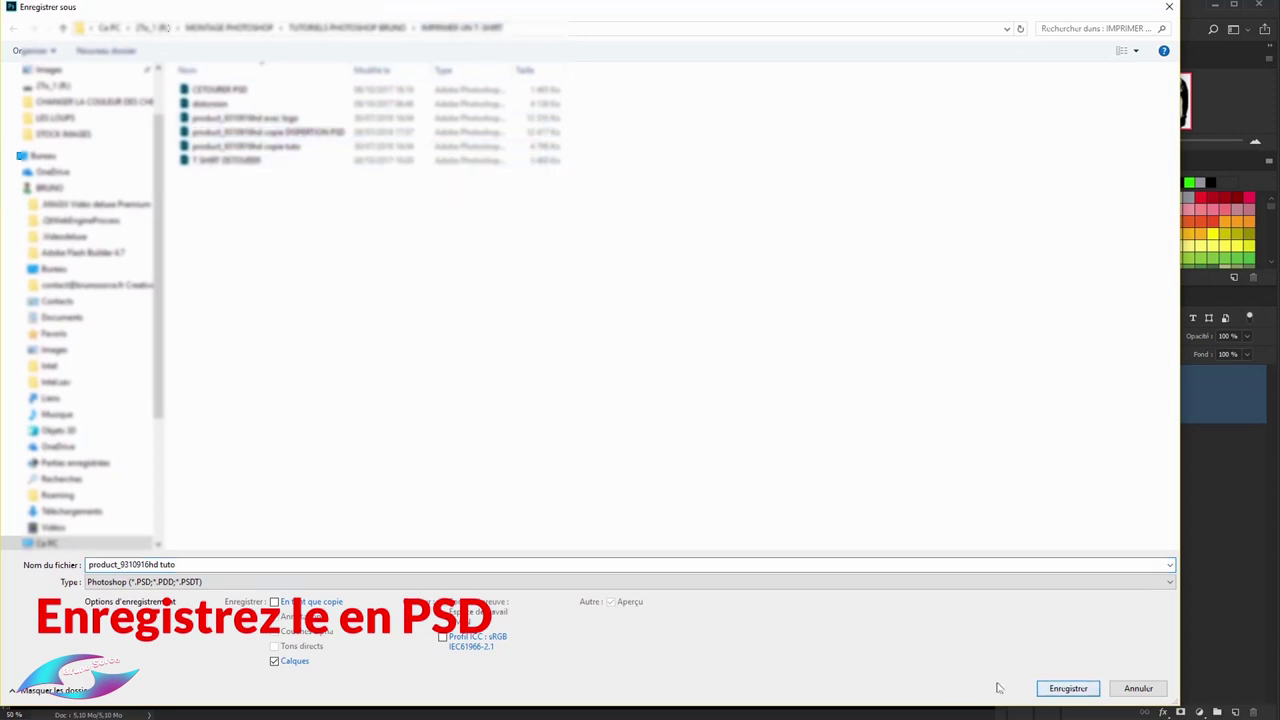
left_click(1064, 689)
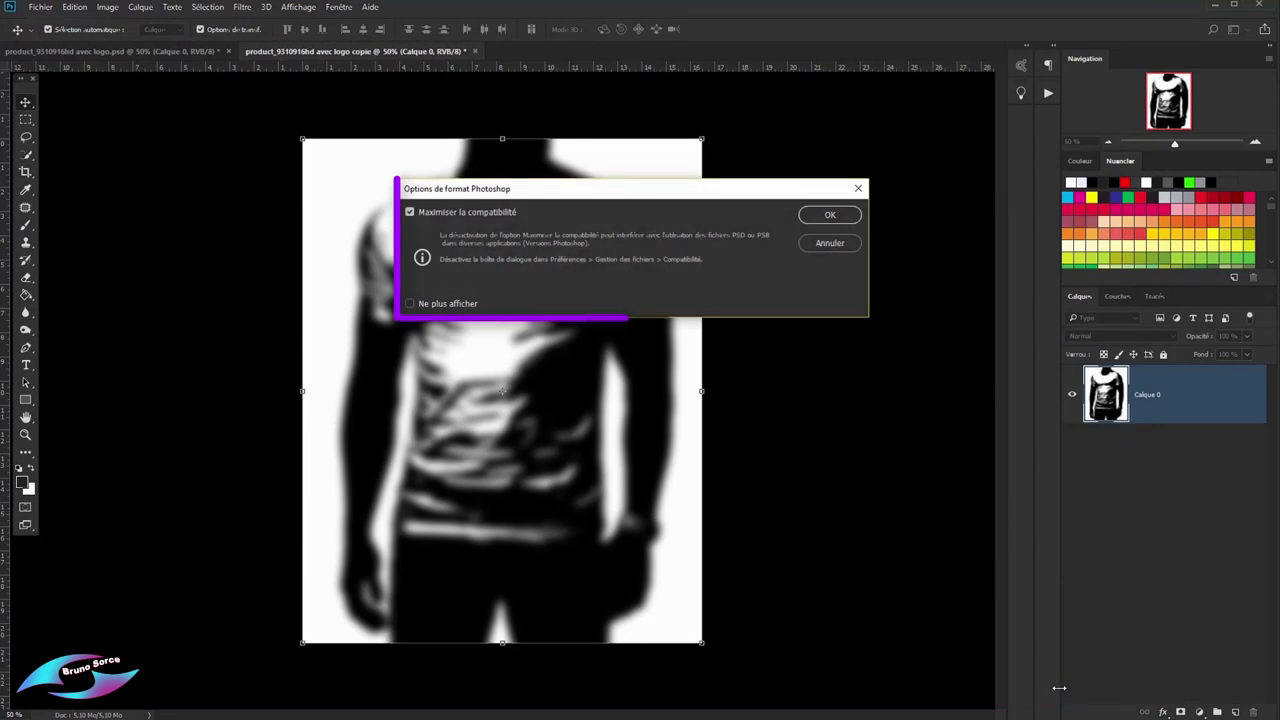
left_click(828, 217)
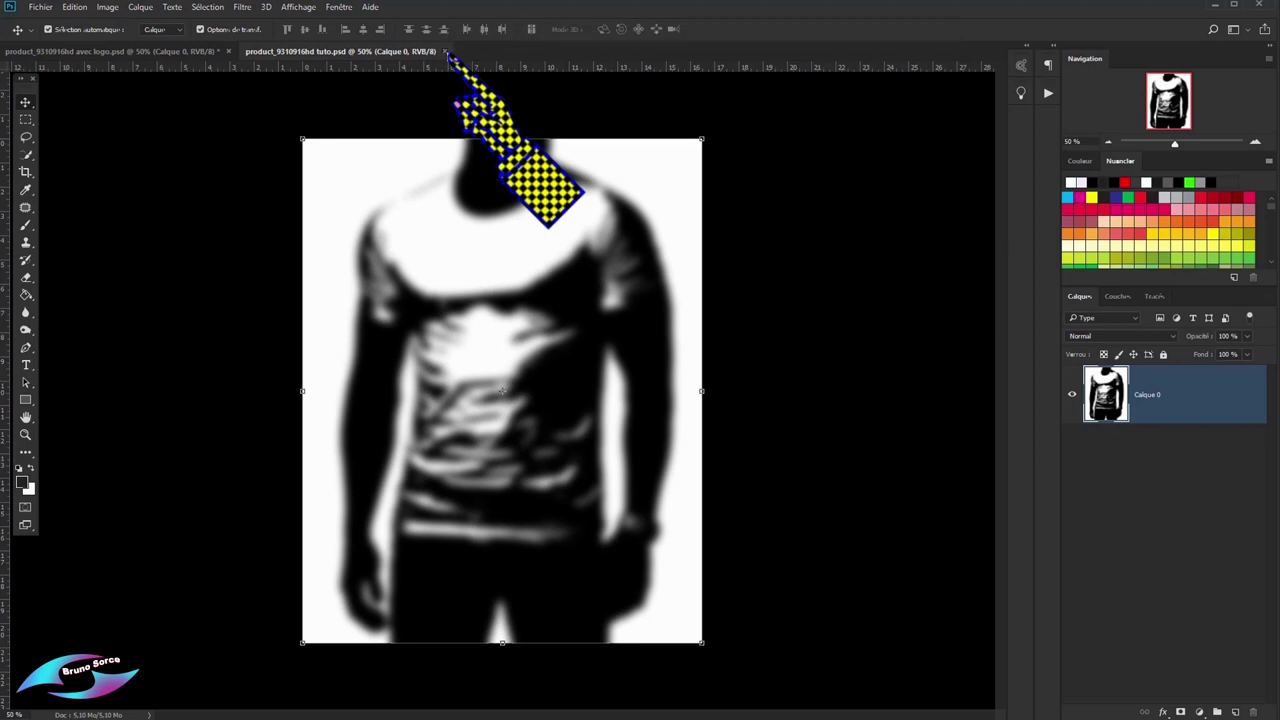
left_click(445, 51)
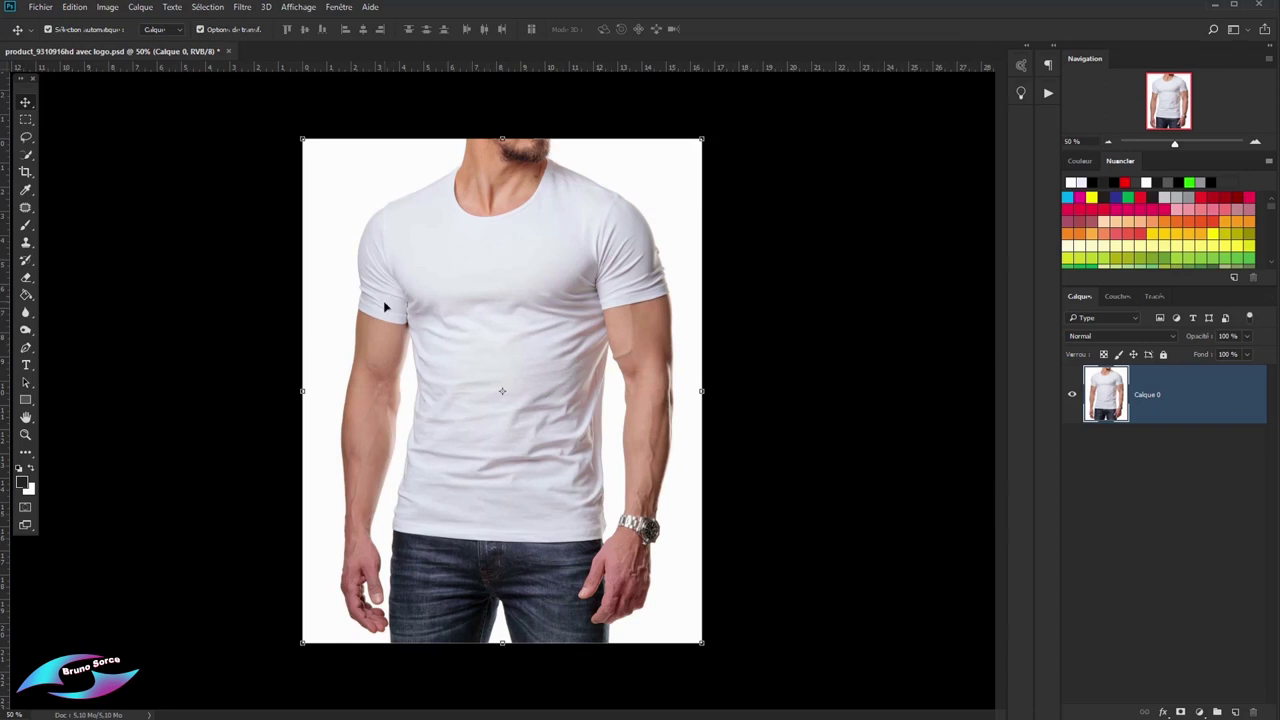
Place Tip_Top_icecream_logo.svg, shrink it proportionally and commit it on the shirt's chest
left_click(45, 12)
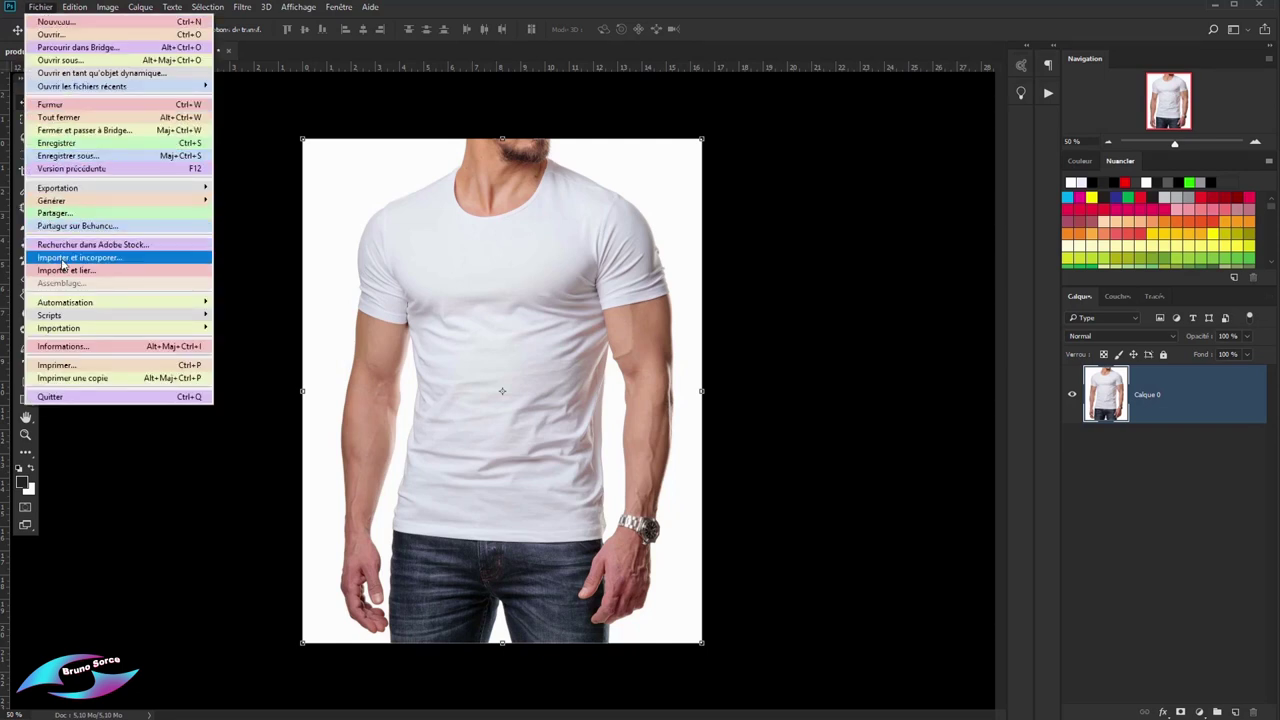
left_click(63, 259)
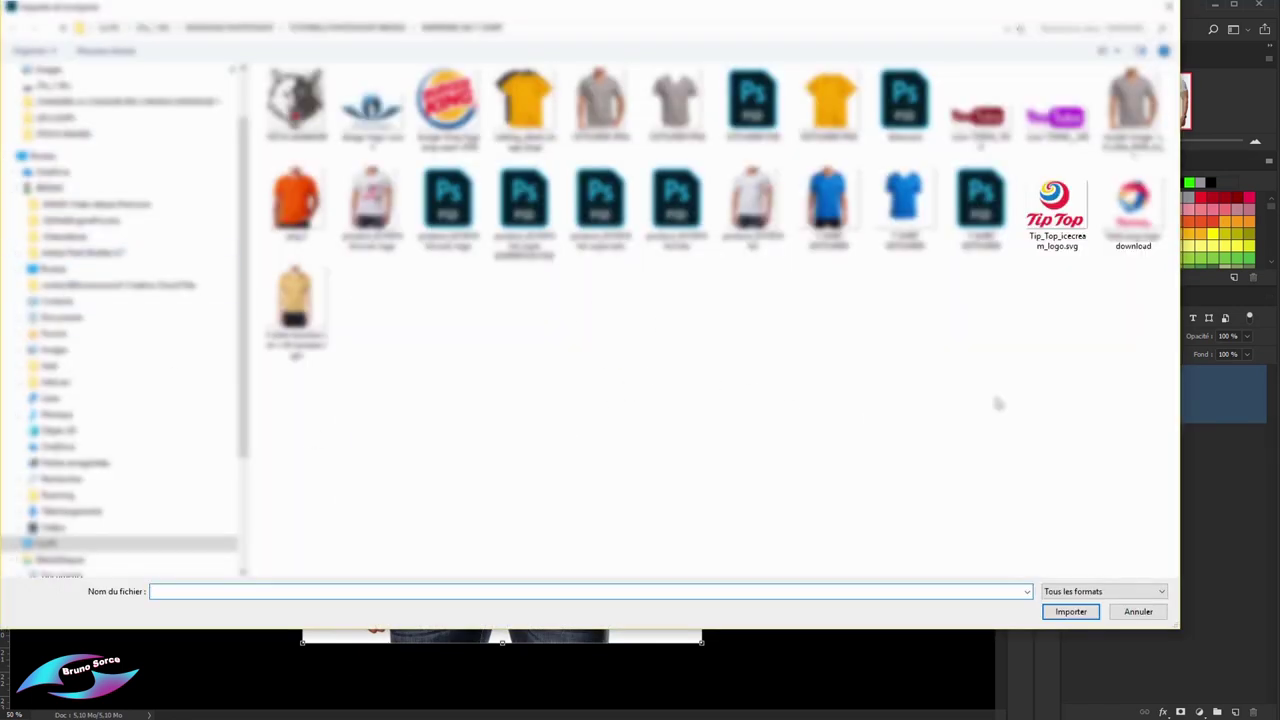
double_click(1052, 198)
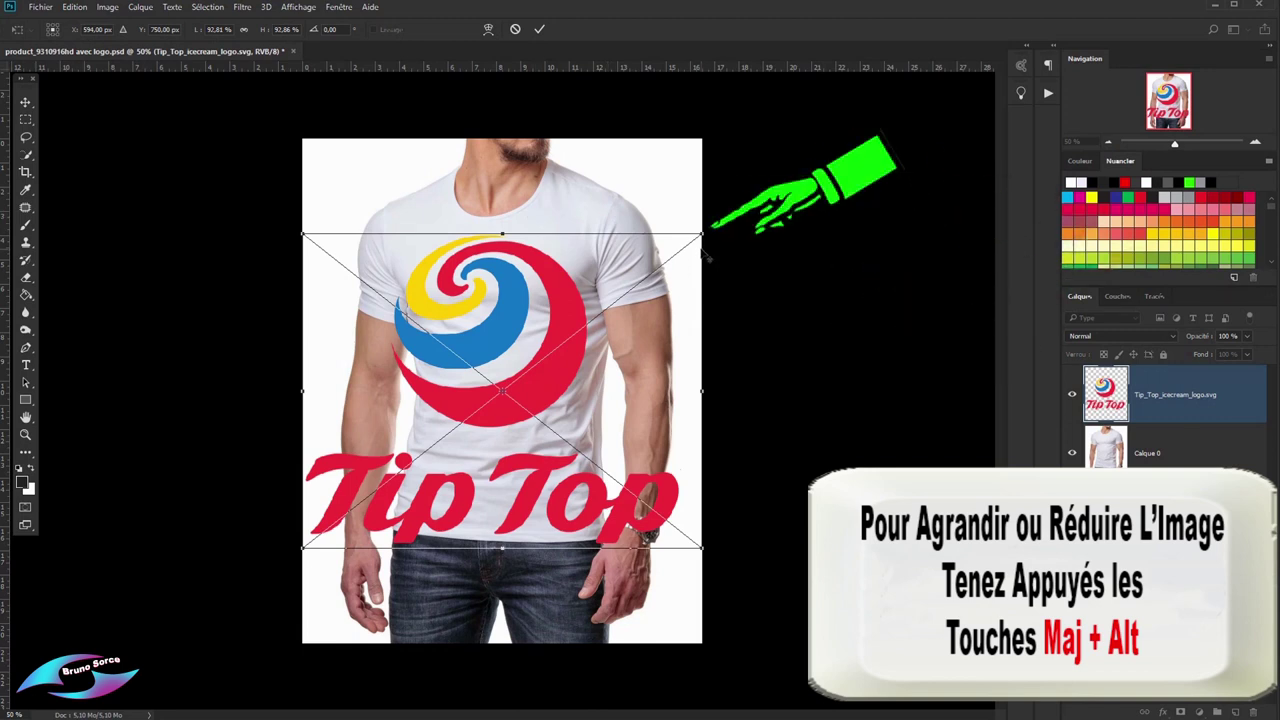
left_click_drag(702, 236, 586, 334)
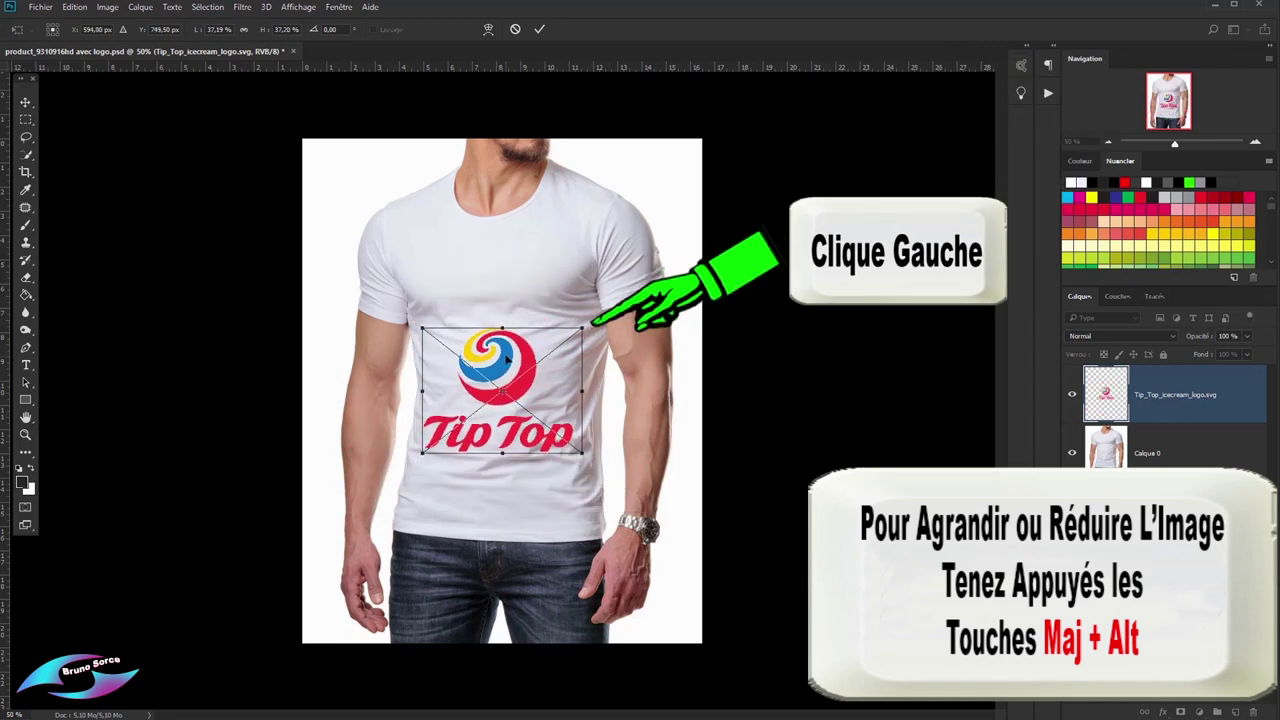
left_click_drag(507, 360, 512, 318)
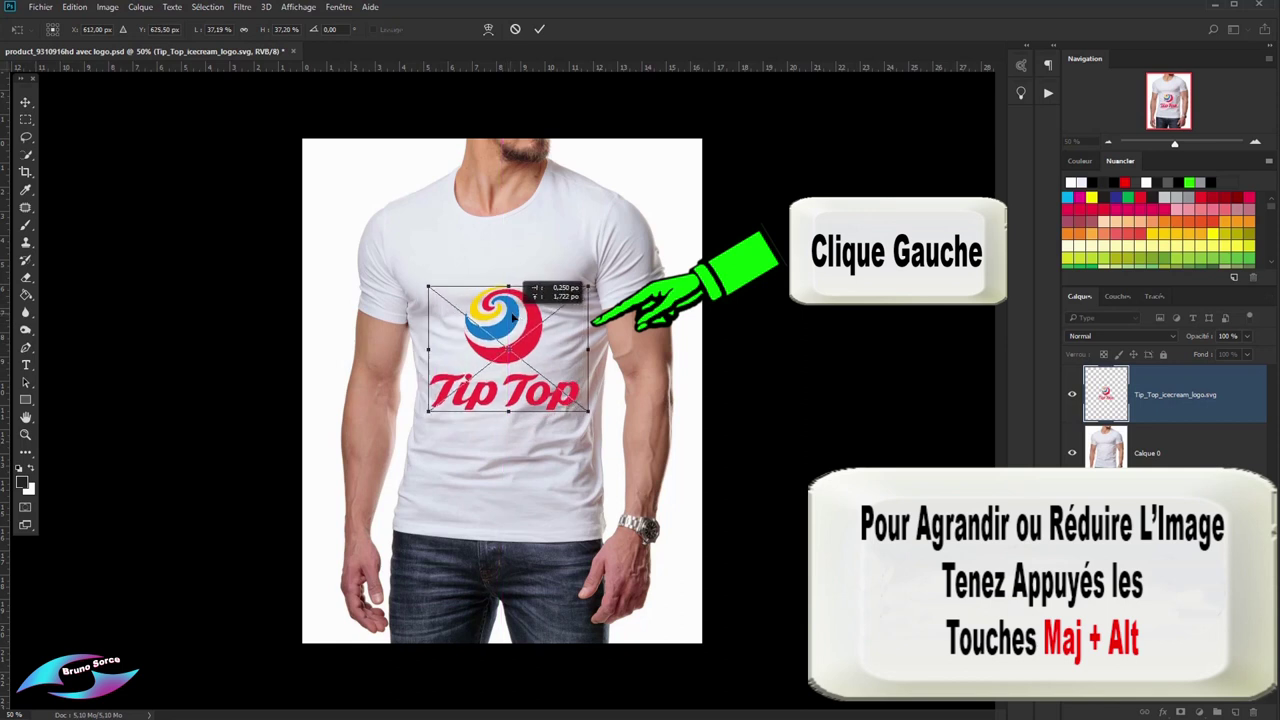
left_click(540, 30)
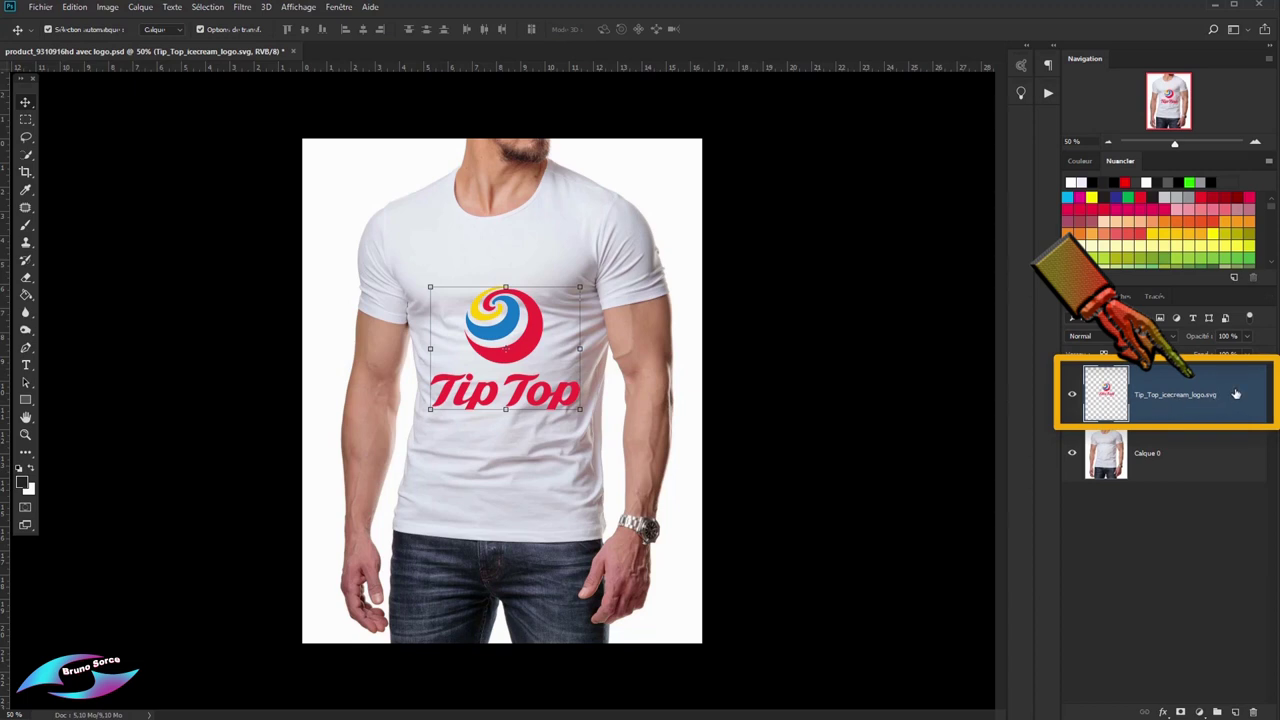
Convert the Tip_Top_icecream_logo.svg layer into an objet dynamique (smart object)
right_click(1236, 394)
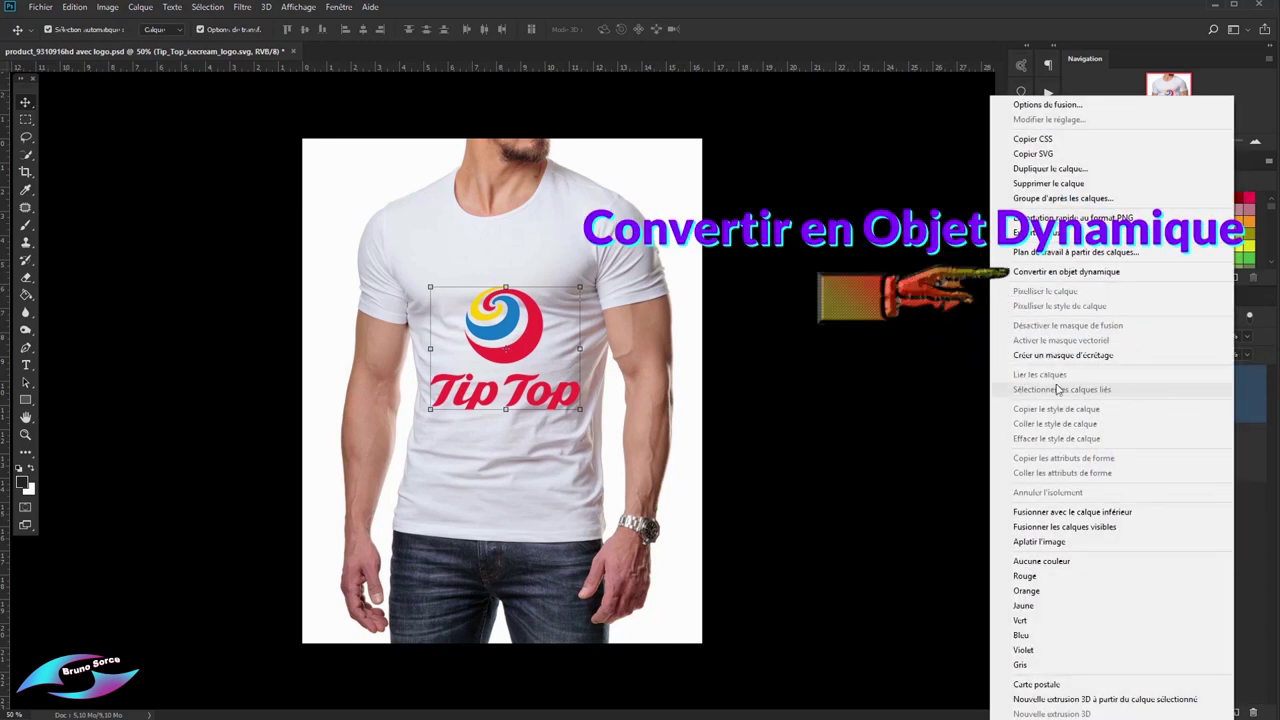
left_click(1071, 273)
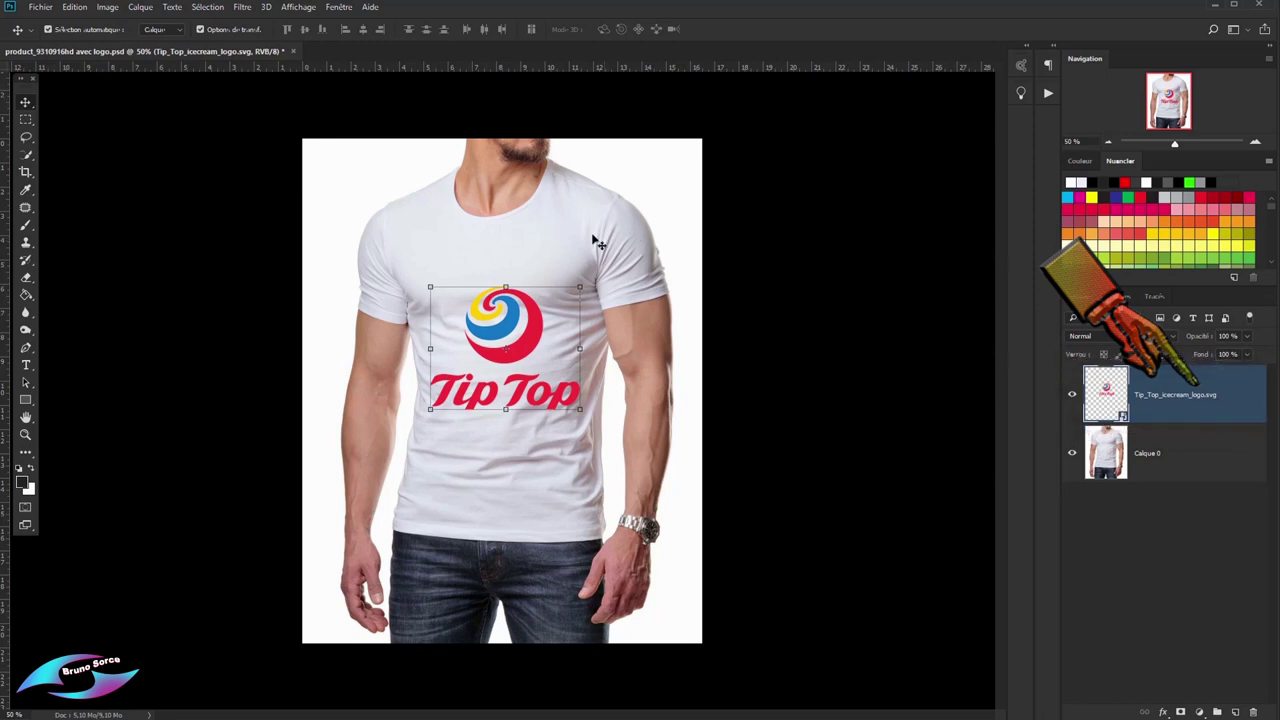
Apply Dispersion at scale 10/10 to the logo, using the shirt PSD as reference image
left_click(243, 10)
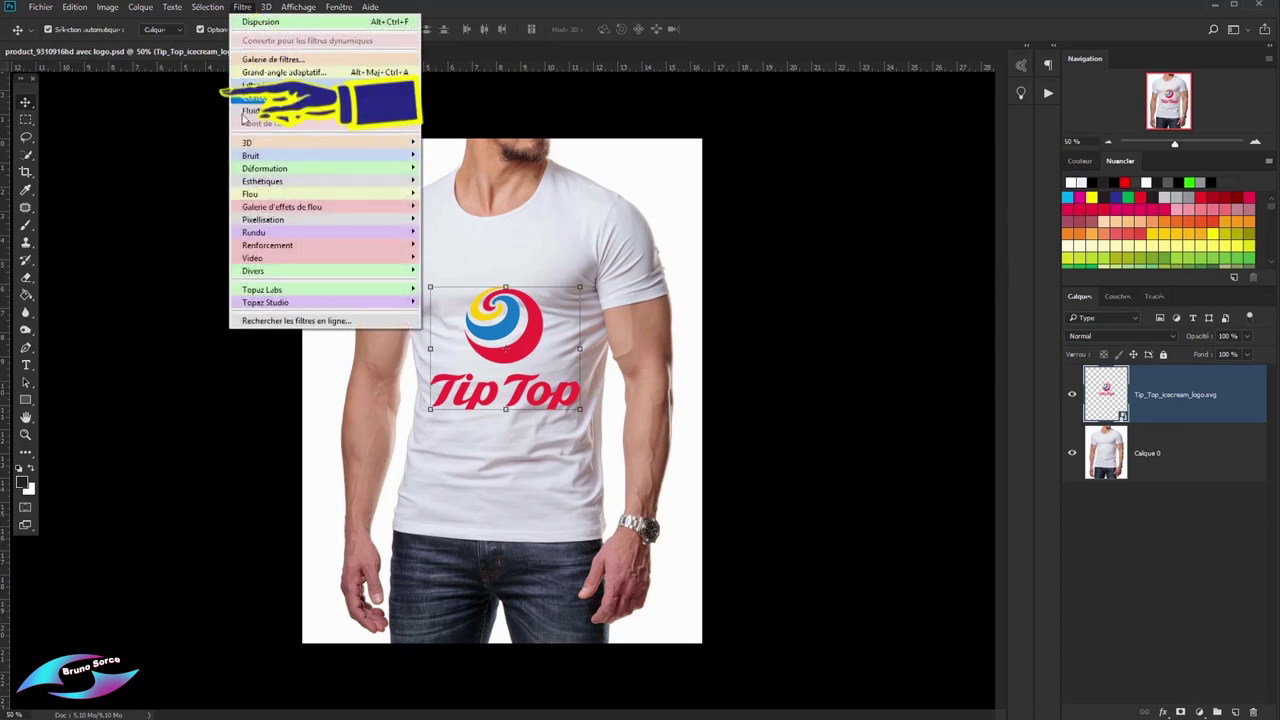
mouse_move(265, 168)
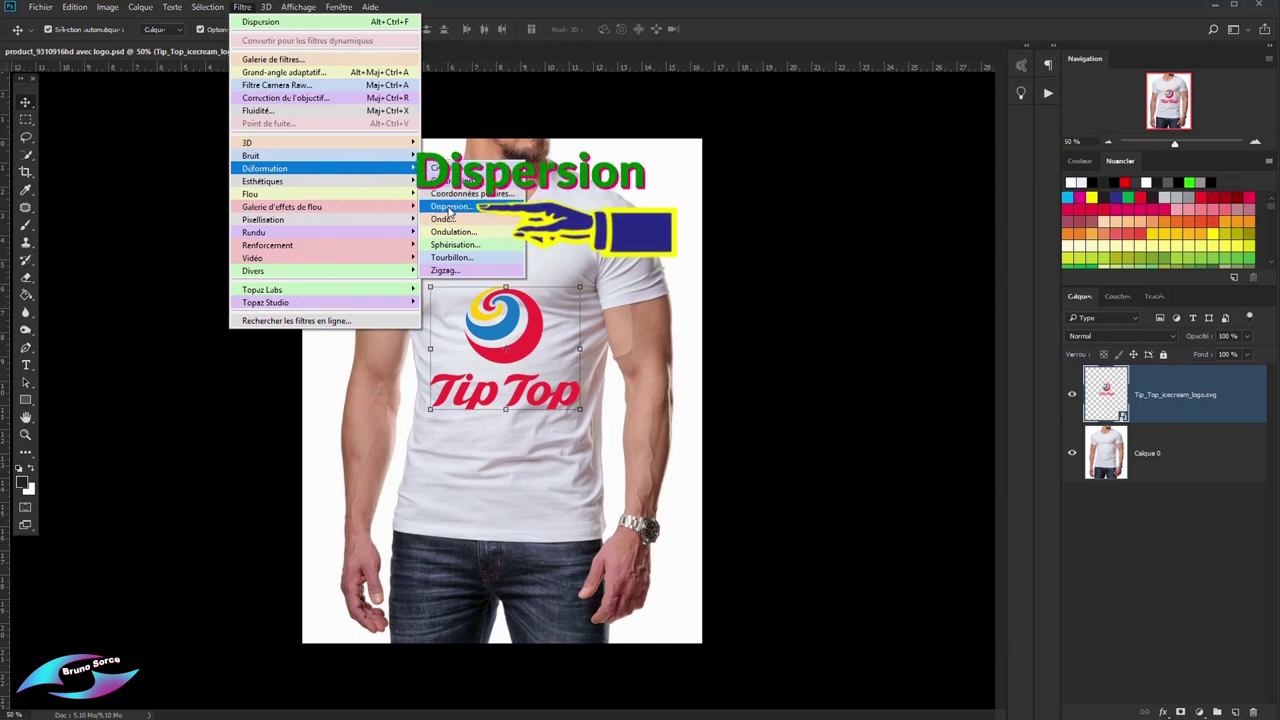
left_click(449, 207)
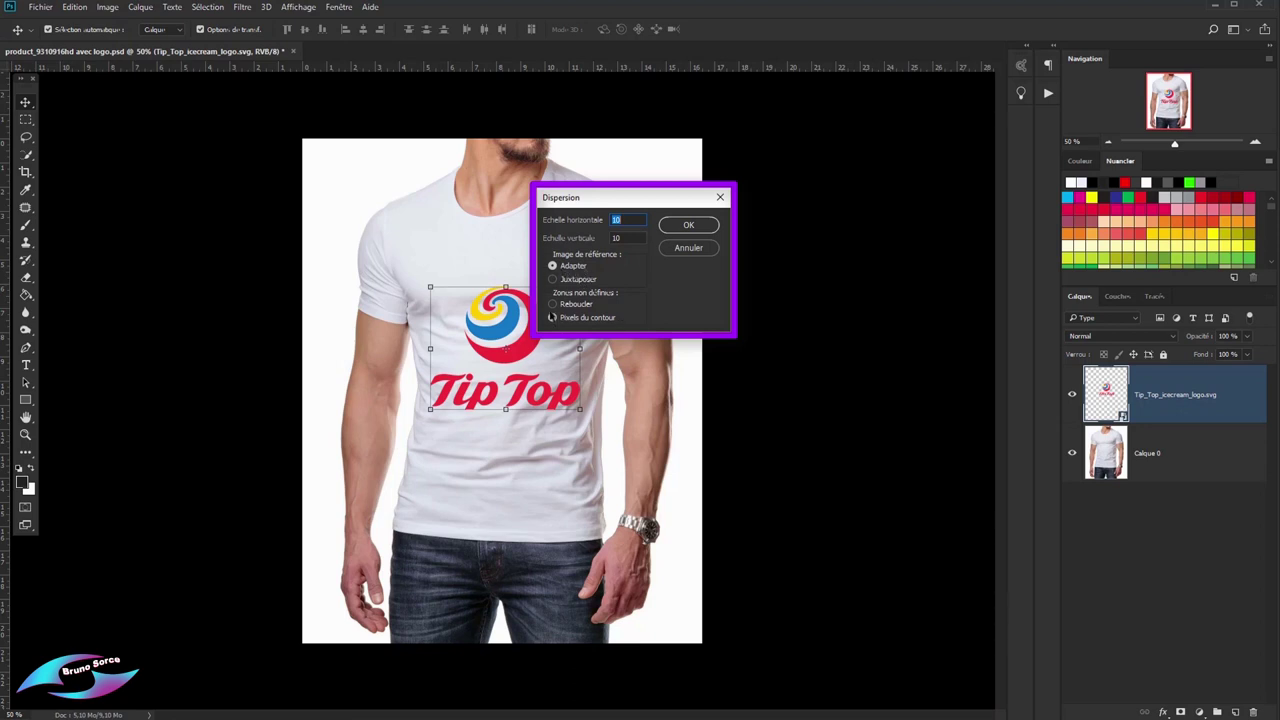
left_click(690, 226)
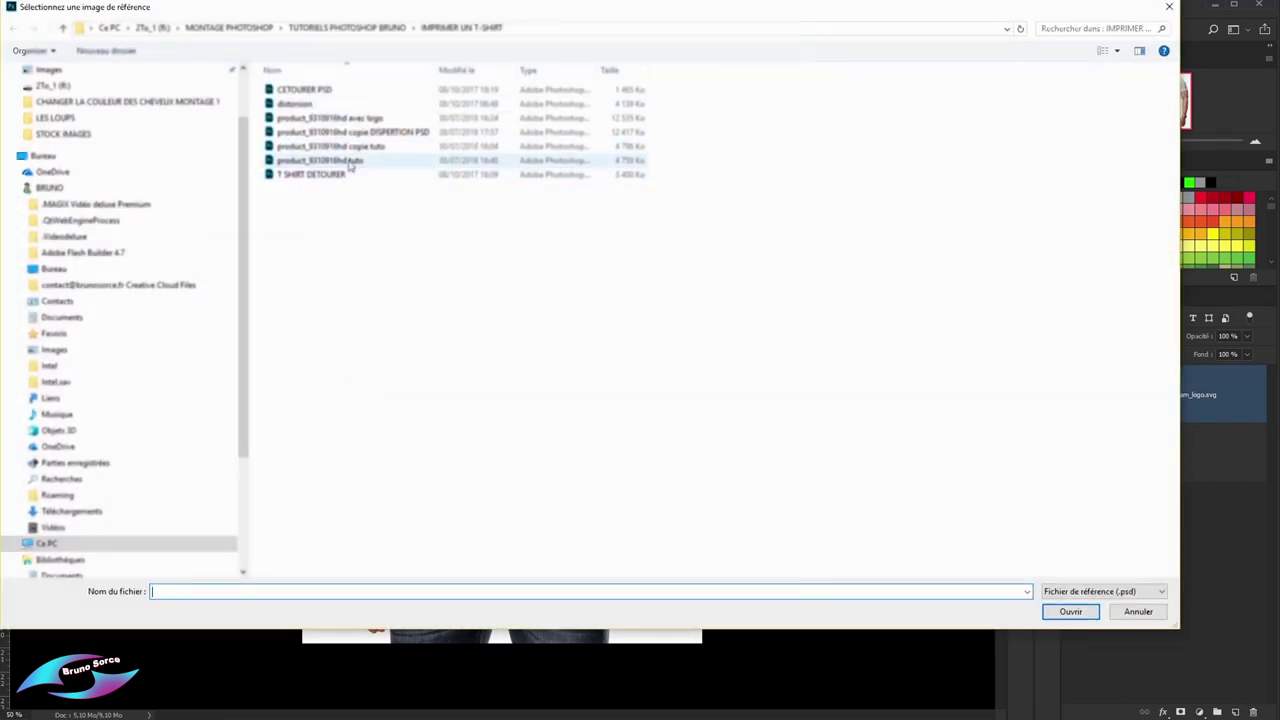
double_click(350, 161)
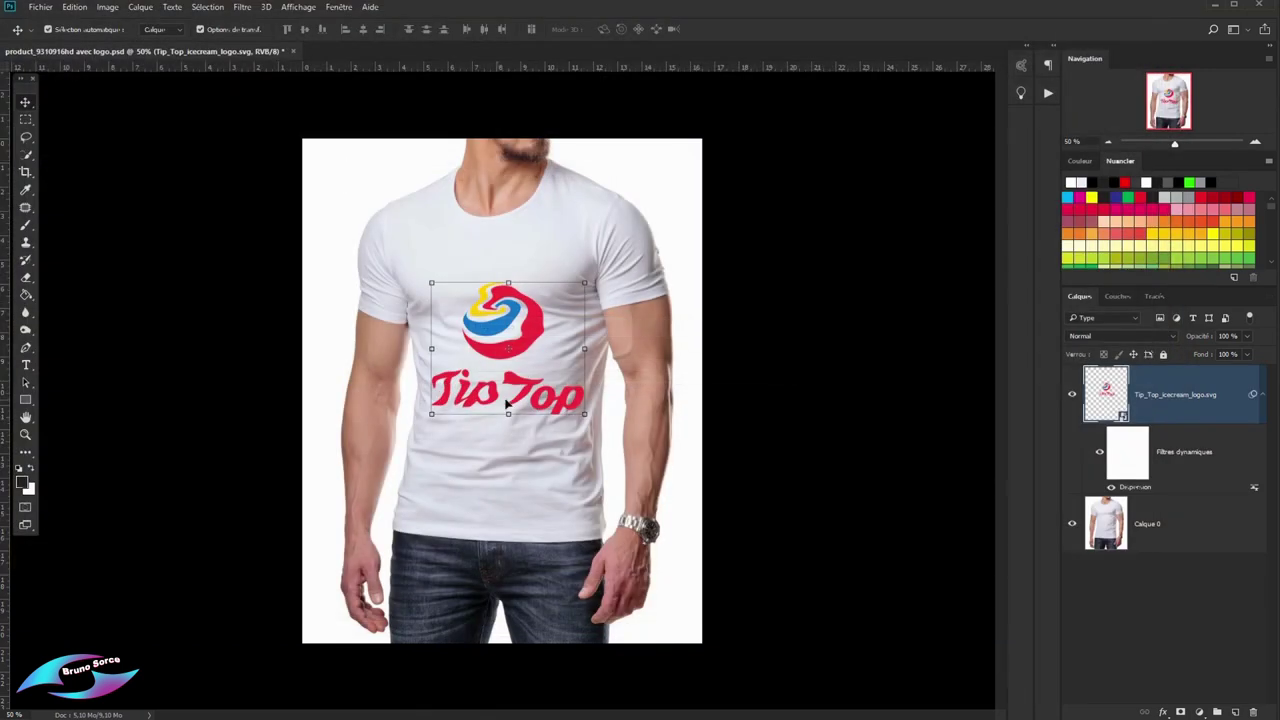
Nudge the logo slightly up, then duplicate Calque 0 and stack the copy above the logo
left_click_drag(534, 327, 530, 323)
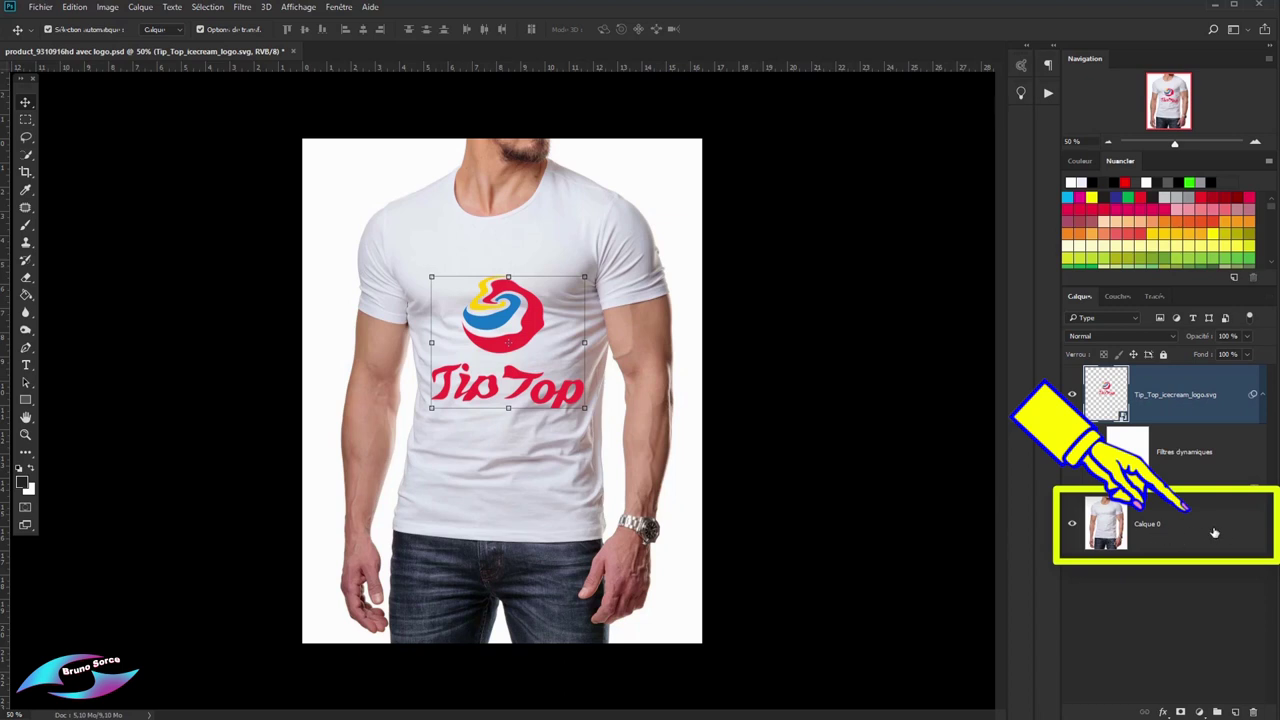
left_click(1214, 532)
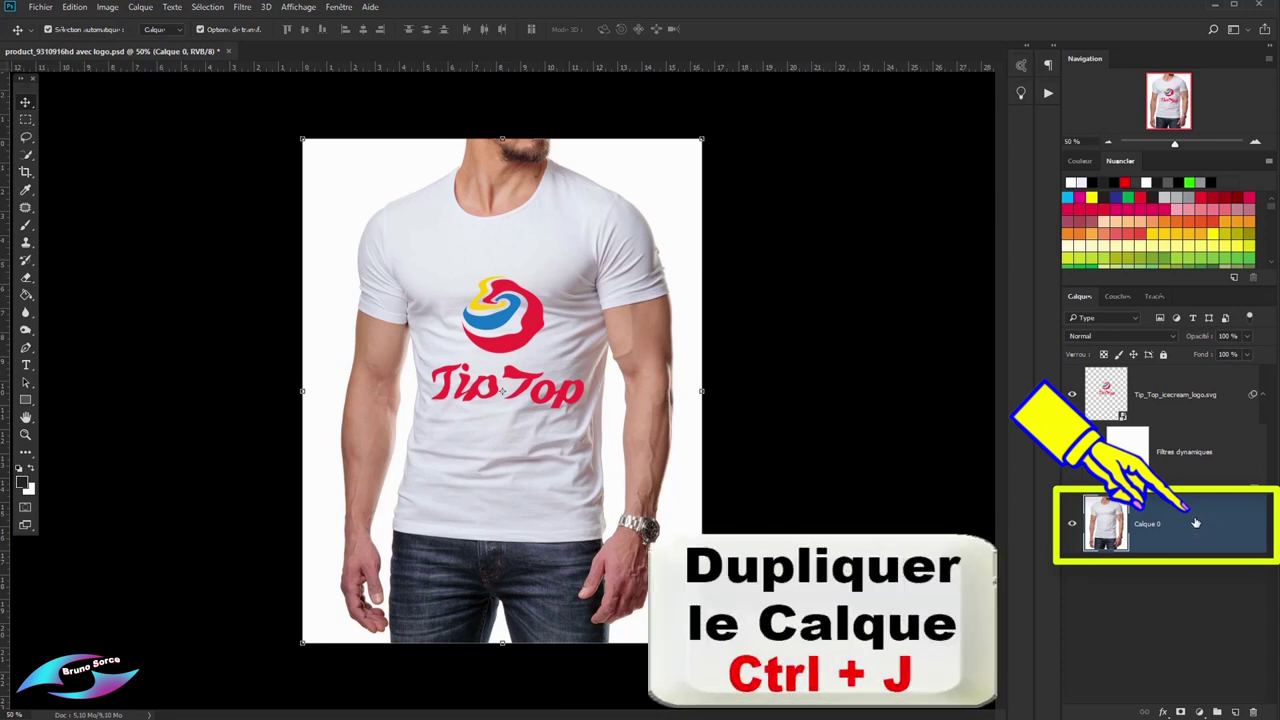
key("ctrl+j")
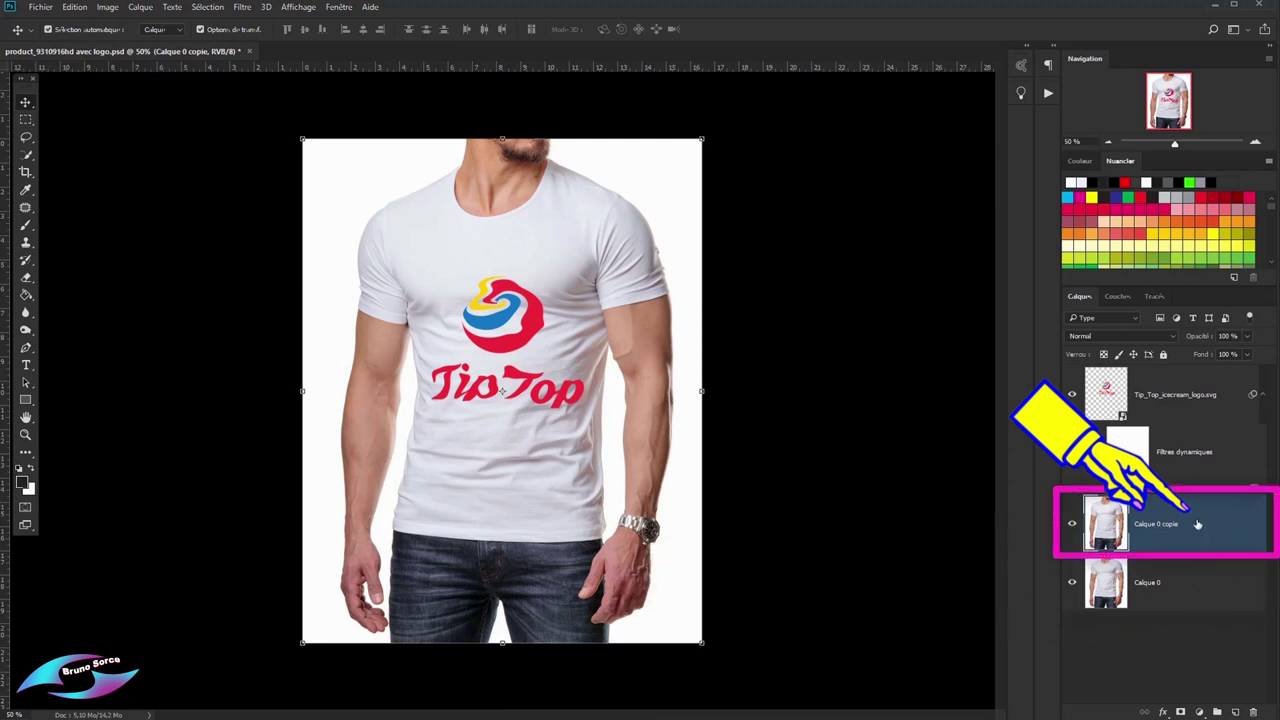
left_click_drag(1216, 523, 1187, 383)
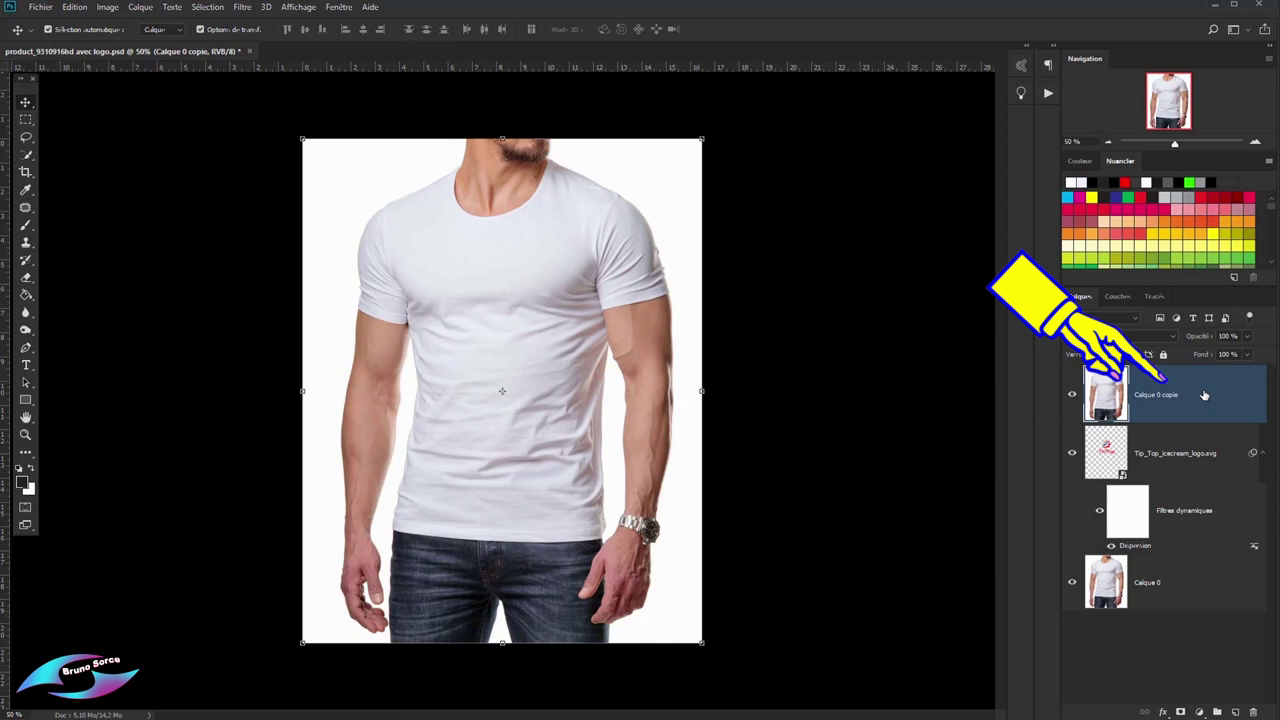
Make Calque 0 copie a clipping mask on the logo layer and apply Désaturation to it
right_click(1200, 390)
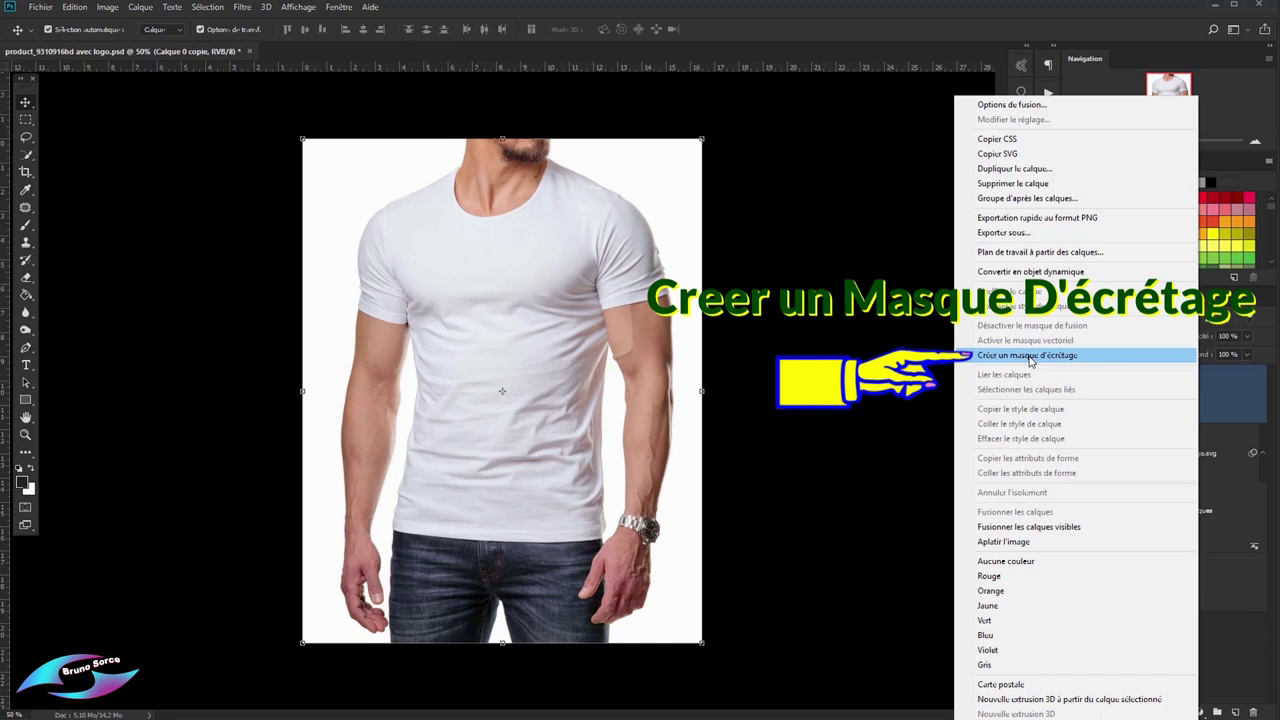
left_click(1030, 362)
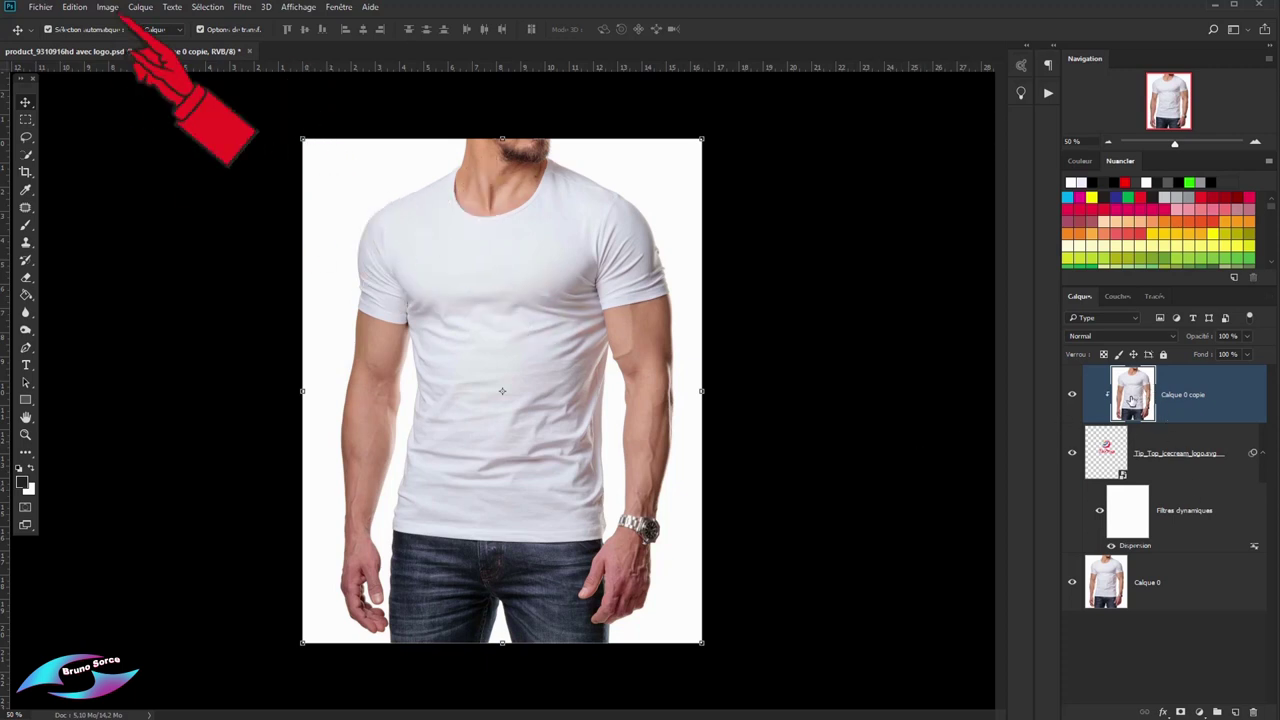
left_click(108, 8)
mouse_move(121, 41)
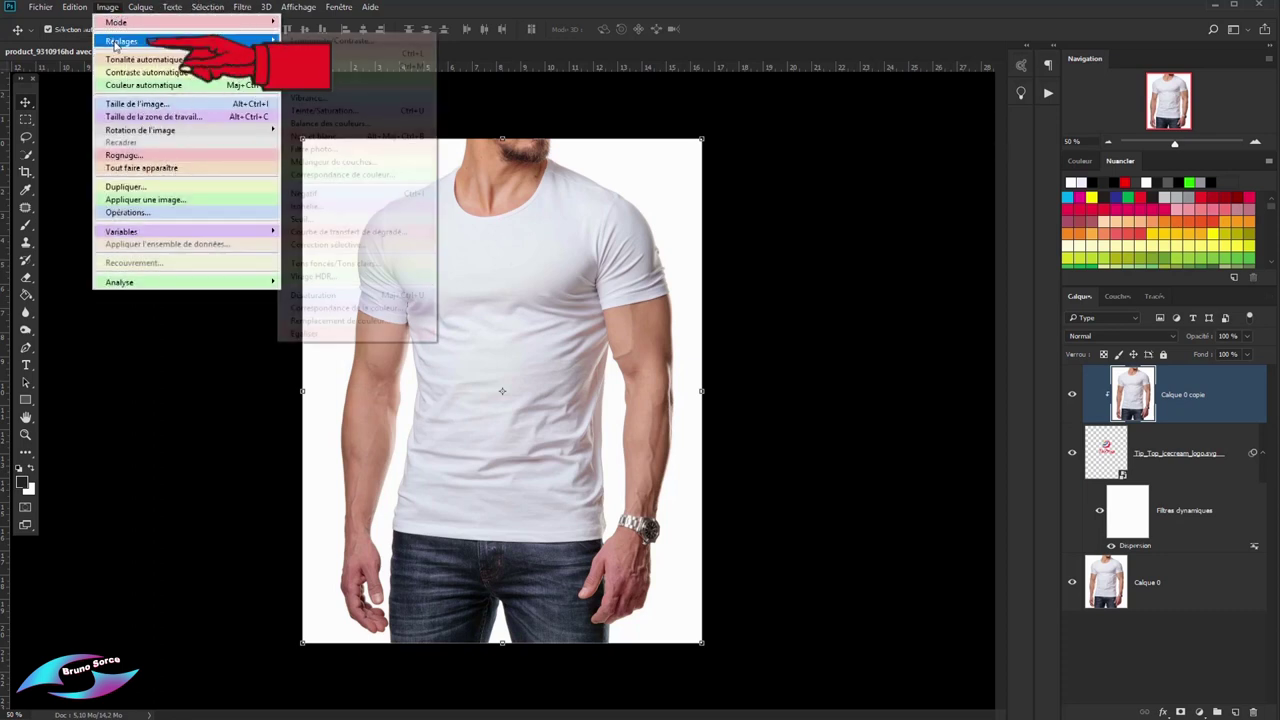
left_click(314, 297)
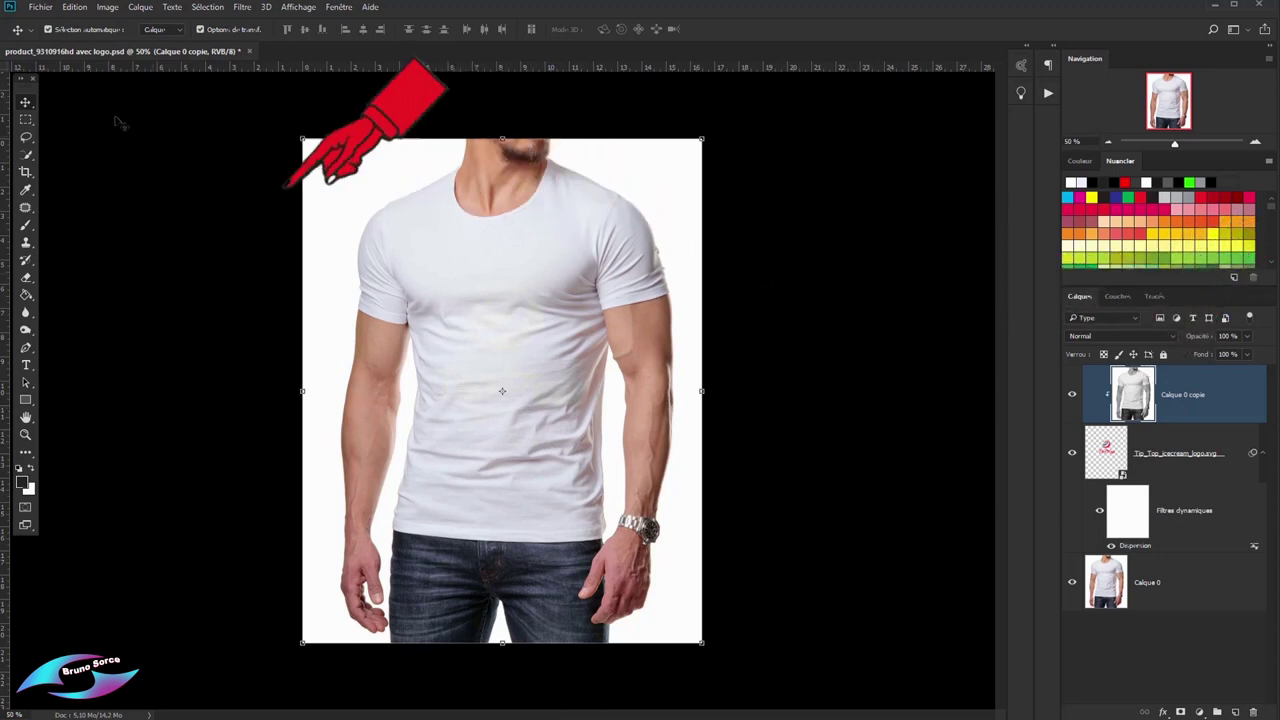
Apply Levels to the clipped shirt copy with black input 162 and midtones 0,58
left_click(110, 9)
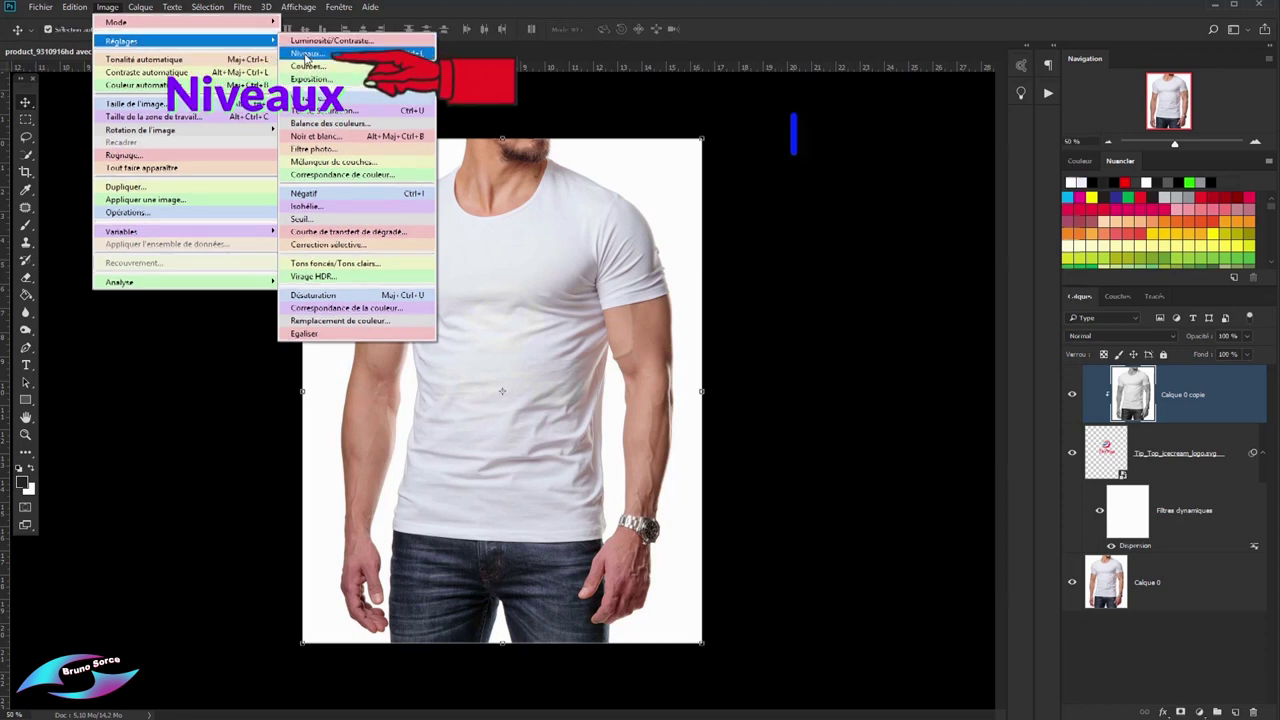
left_click(307, 54)
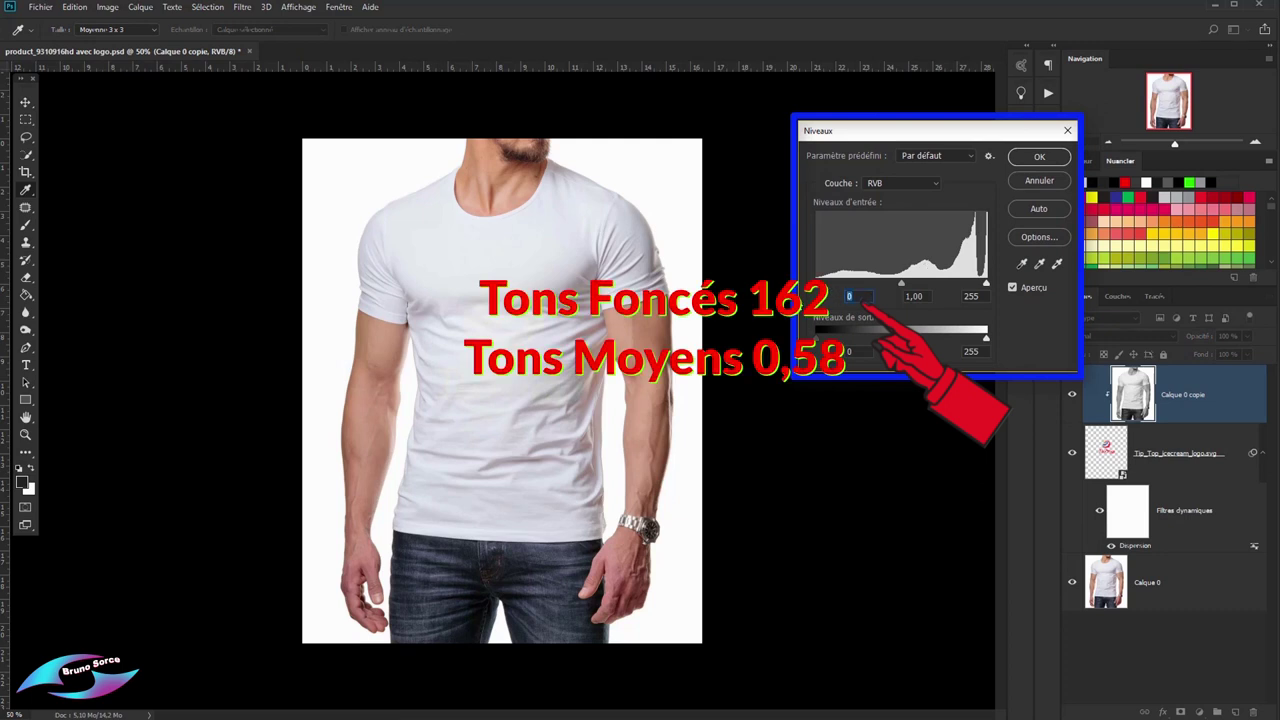
type("162")
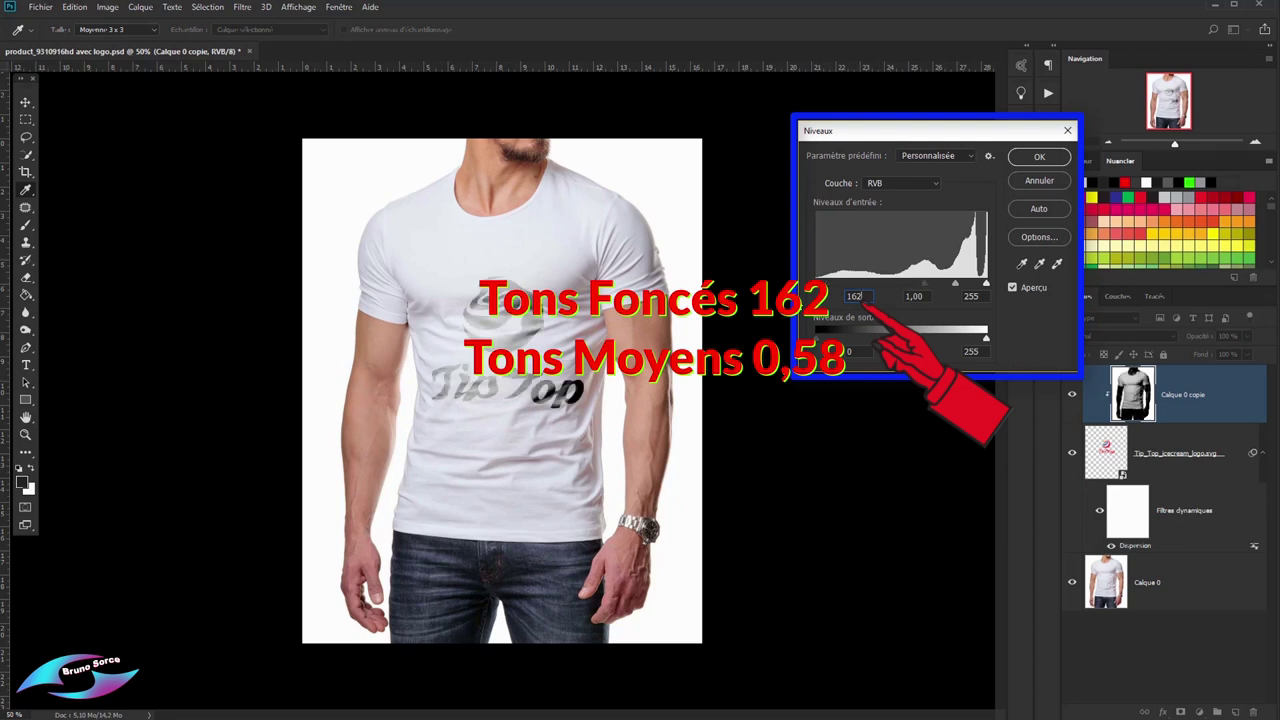
left_click(896, 300)
type("0,58")
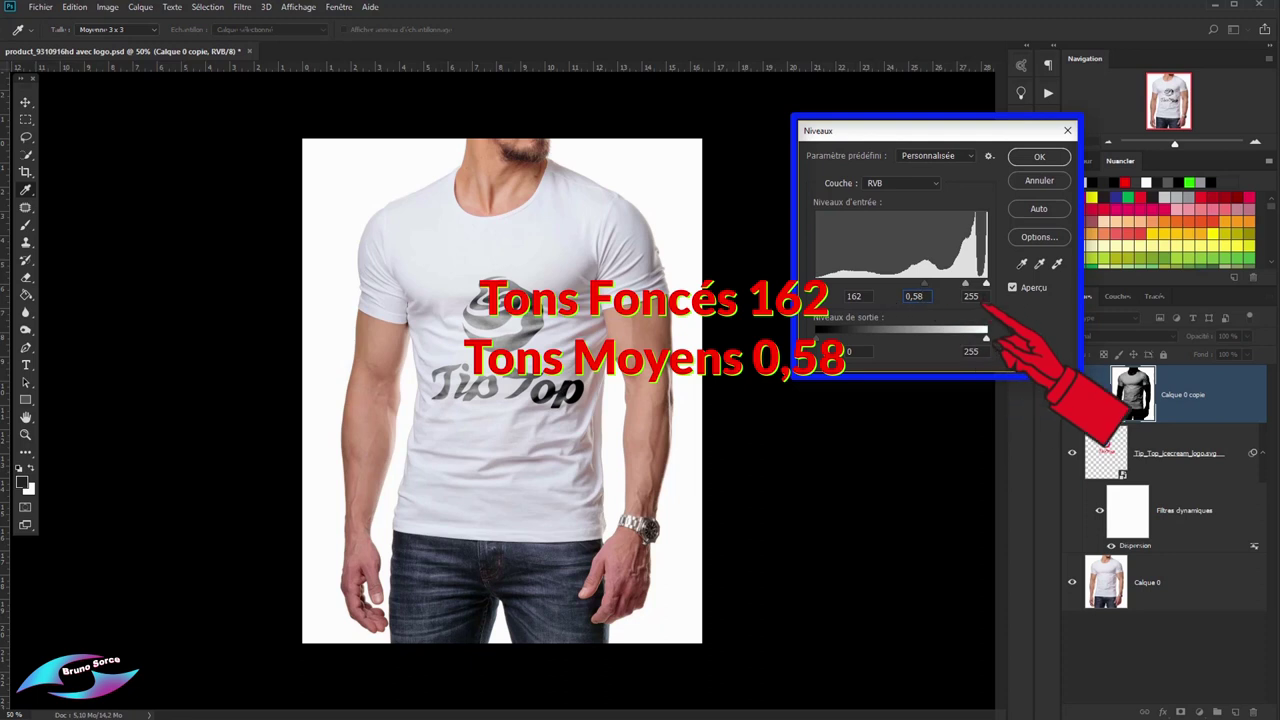
left_click(1040, 158)
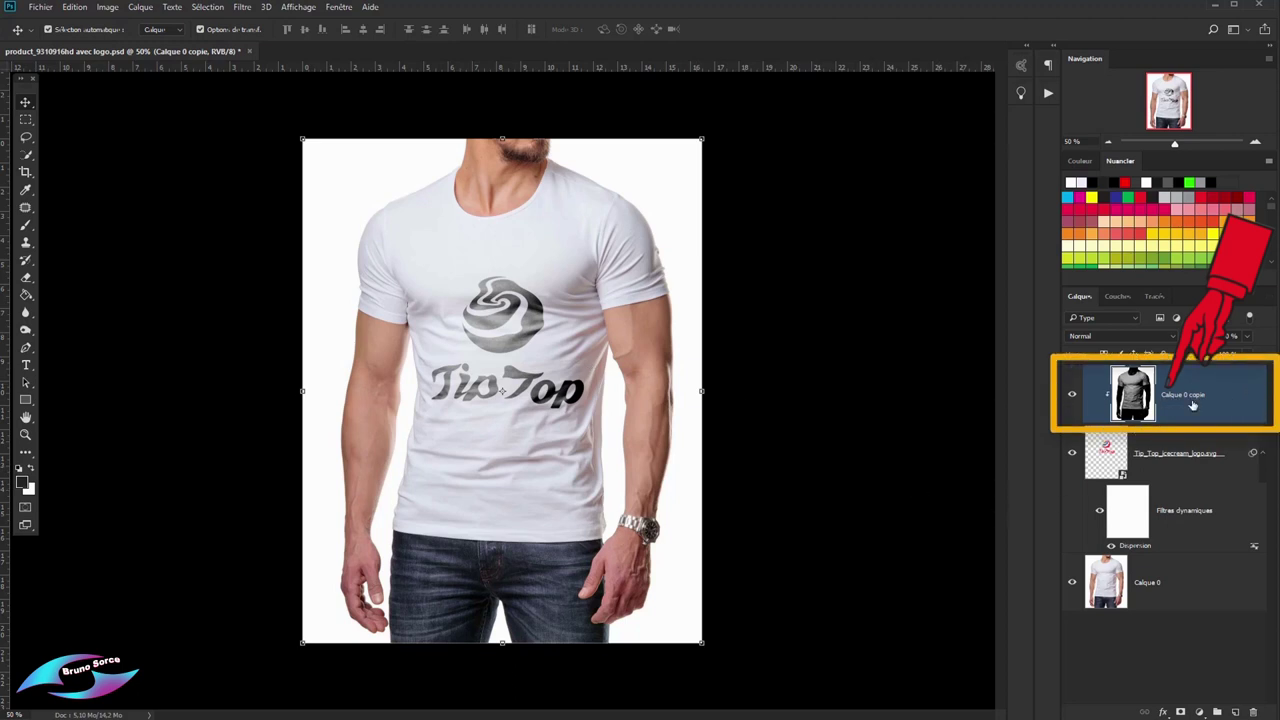
Set Calque 0 copie to Lumière crue blend mode at 65% opacity, then deselect it
left_click(1134, 340)
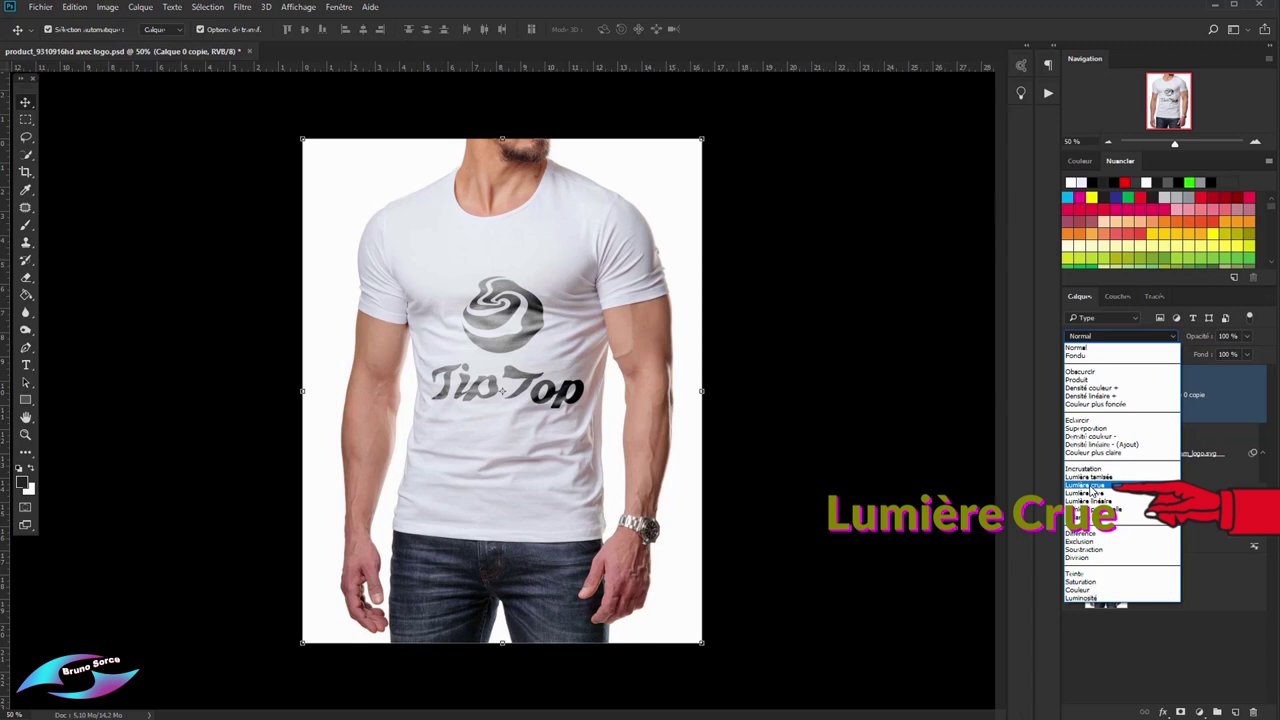
left_click(1091, 486)
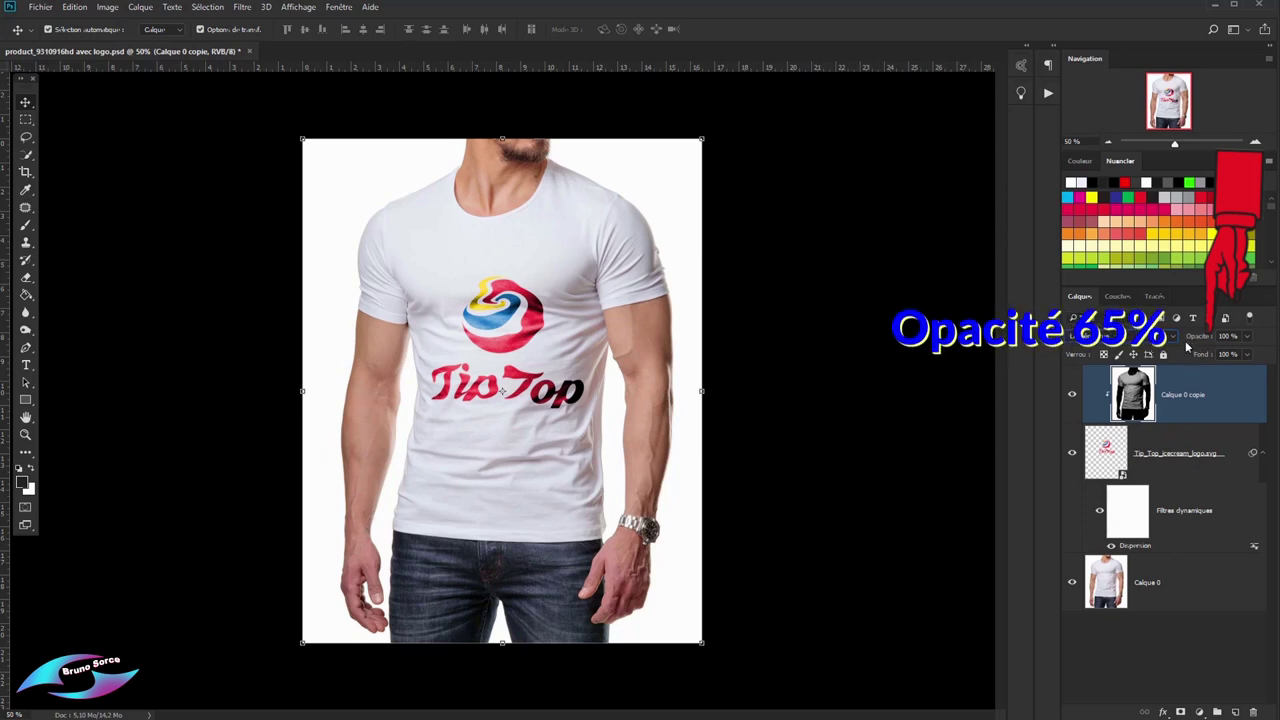
left_click(1224, 336)
type("65")
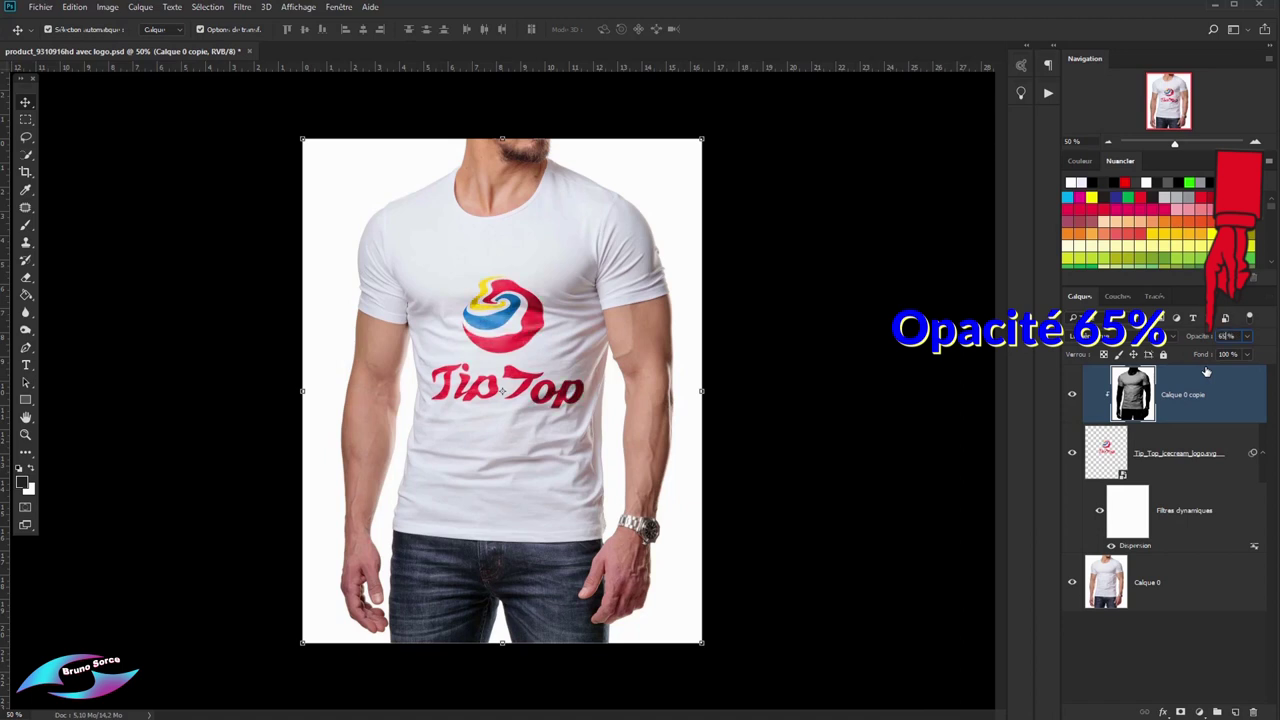
left_click(790, 402)
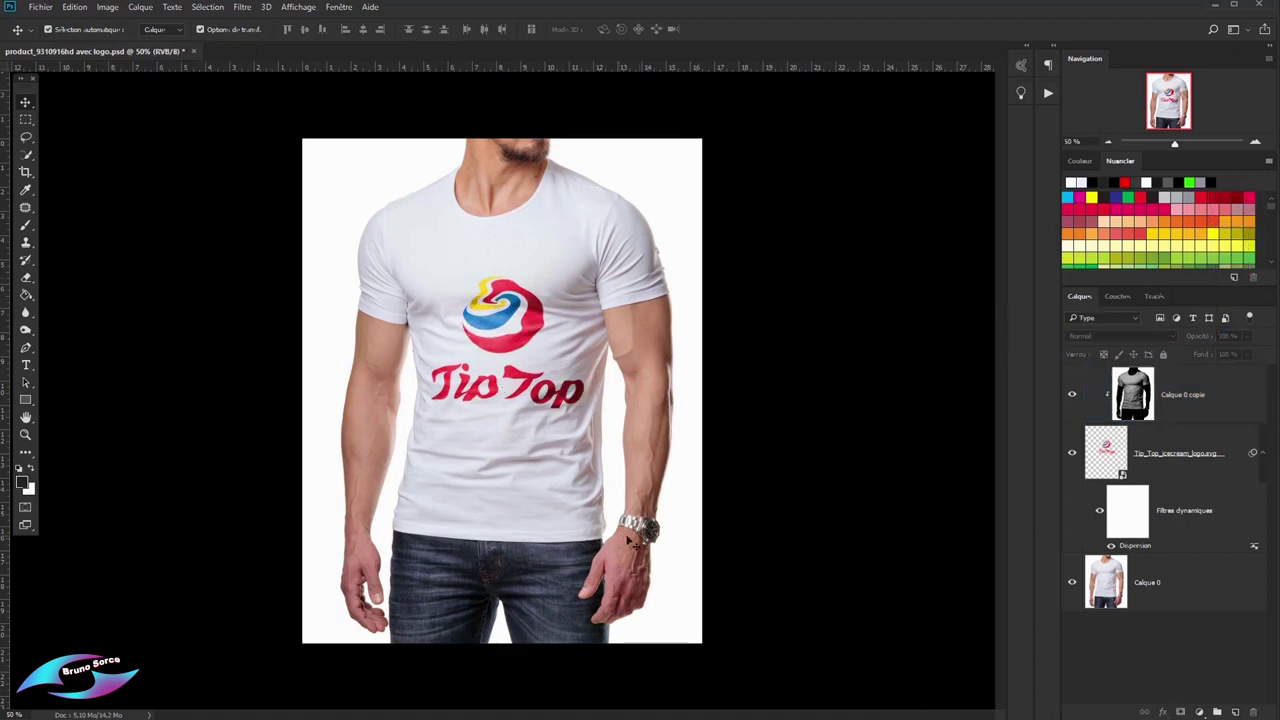